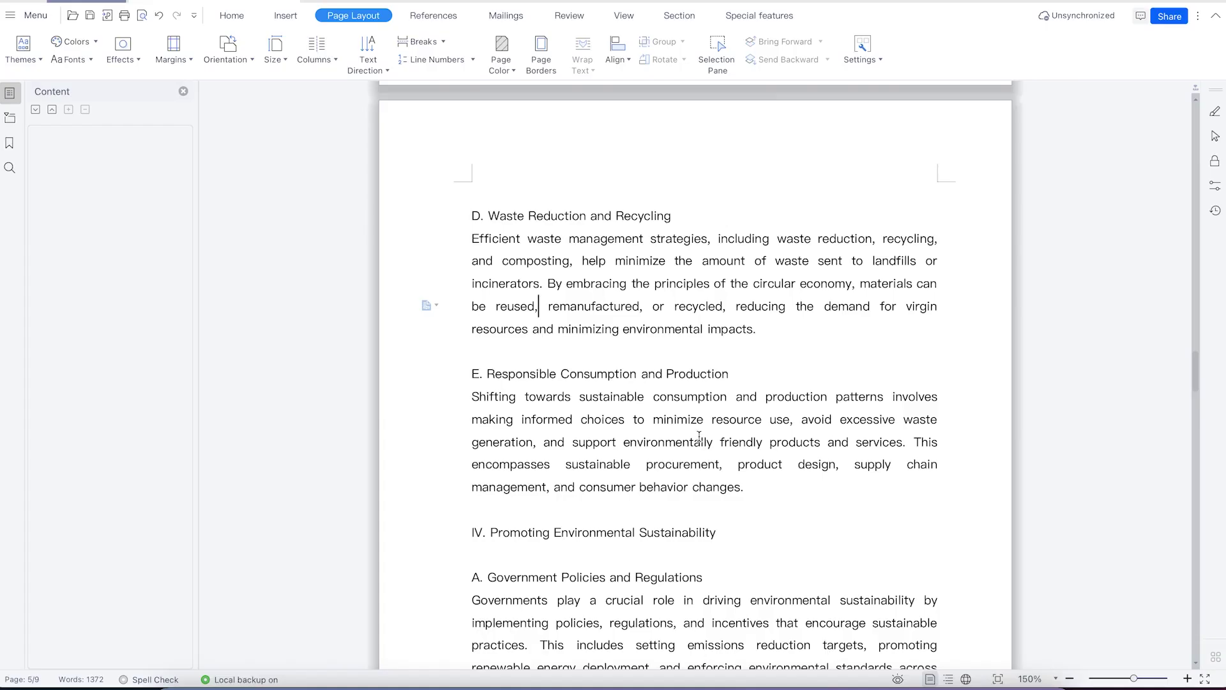
# Place the cursor in the Waste Reduction heading and bring up the Page Layout tools.
pyautogui.click(230, 17)
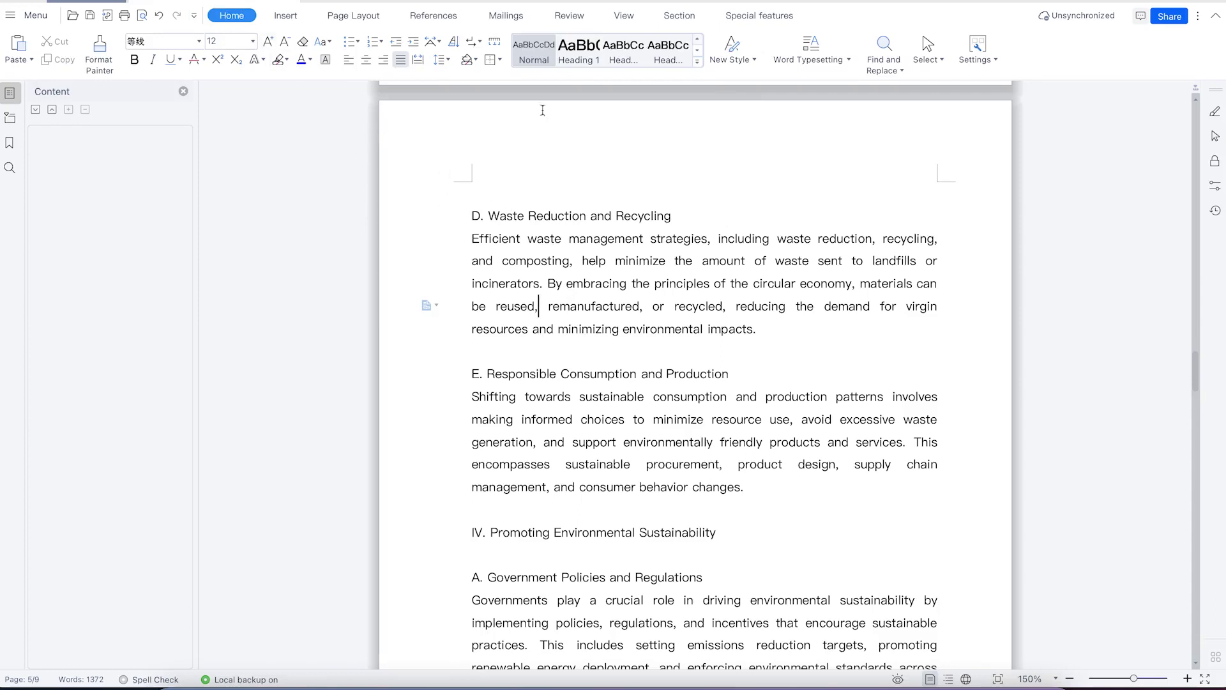
pyautogui.click(603, 220)
pyautogui.click(293, 18)
pyautogui.click(332, 14)
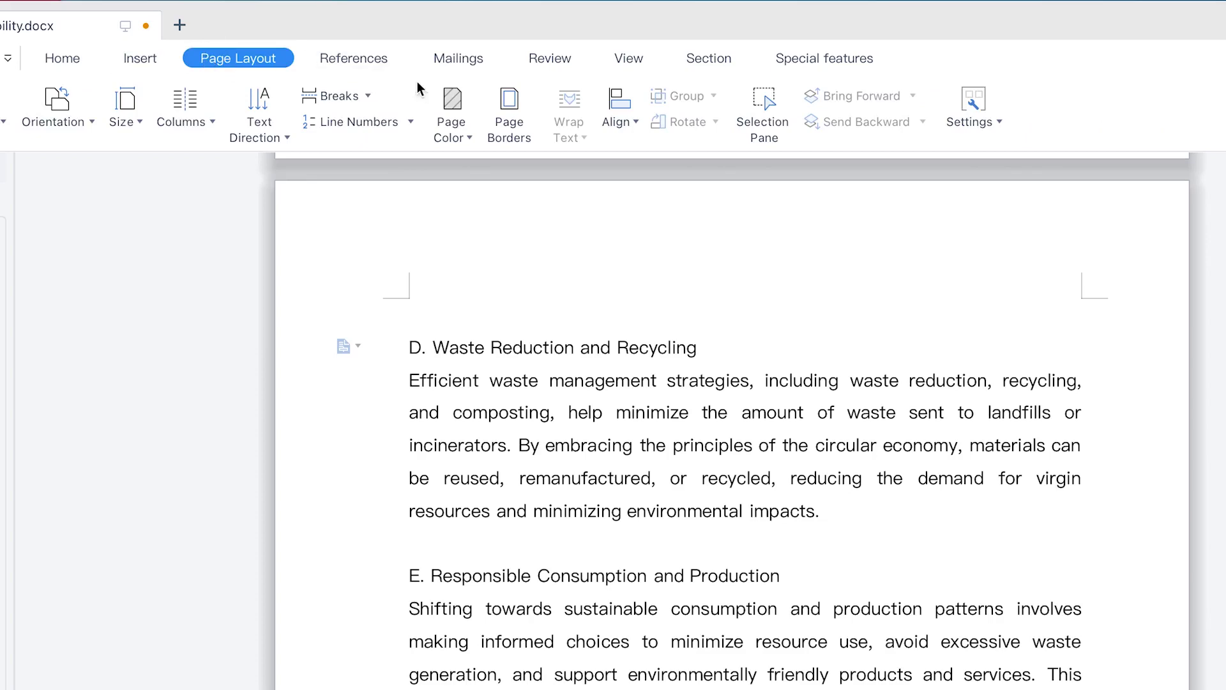
# In Page Borders, choose the Box setting and set the border colour to purple.
pyautogui.click(509, 110)
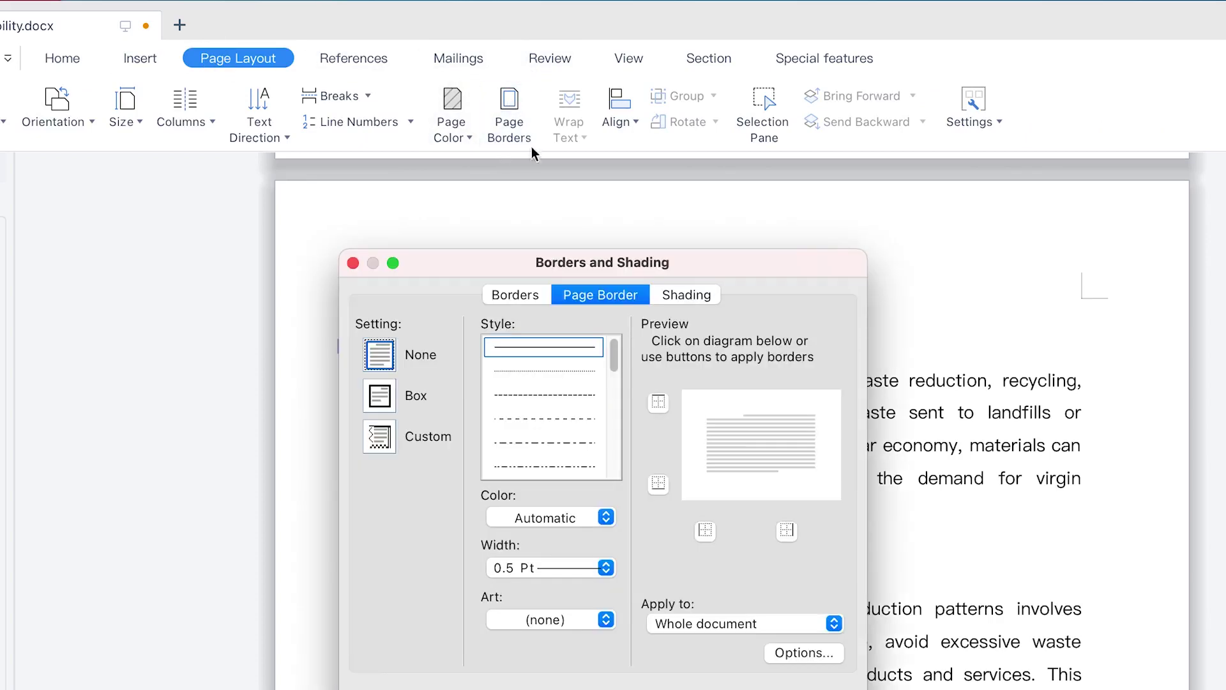
pyautogui.moveTo(766, 266); pyautogui.dragTo(378, 178)
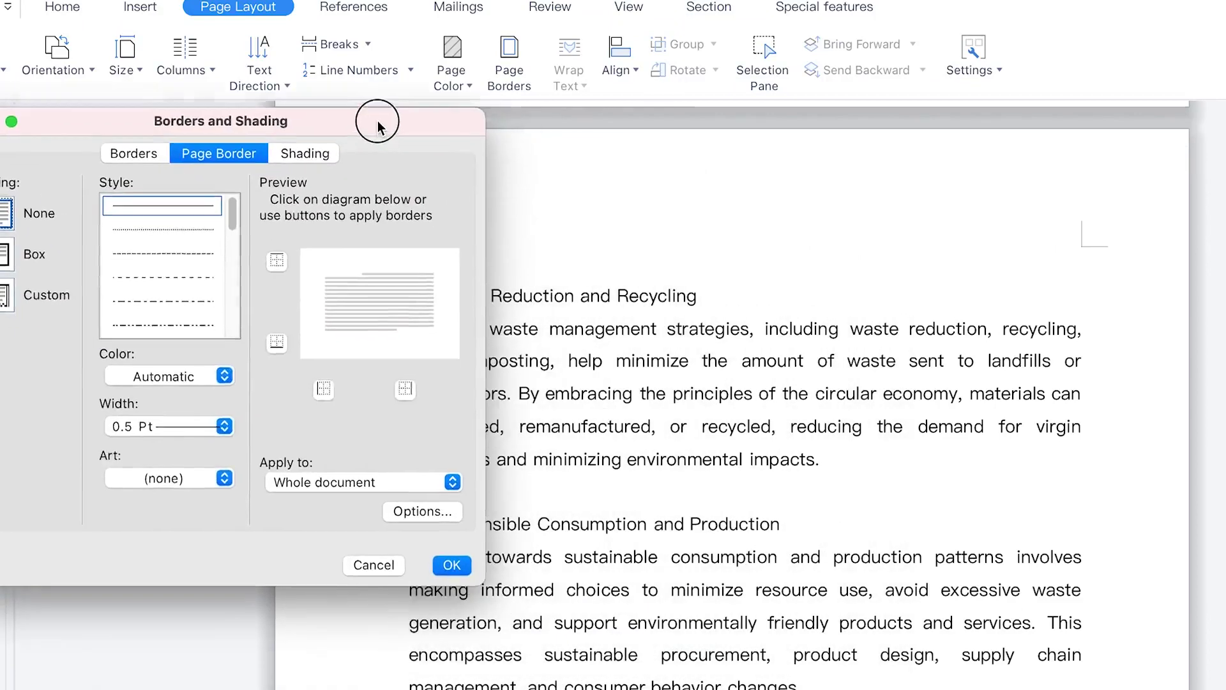
pyautogui.moveTo(378, 125)
pyautogui.mouseDown()
pyautogui.moveTo(266, 90)
pyautogui.moveTo(274, 101)
pyautogui.mouseUp()
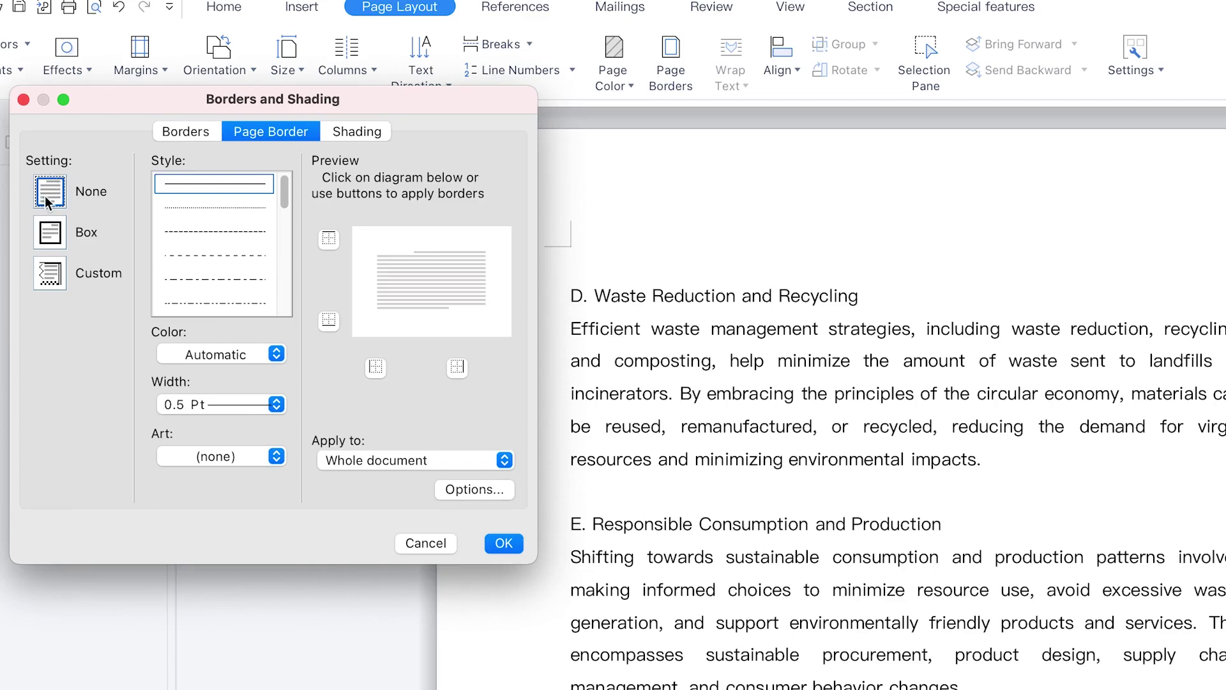
pyautogui.click(60, 232)
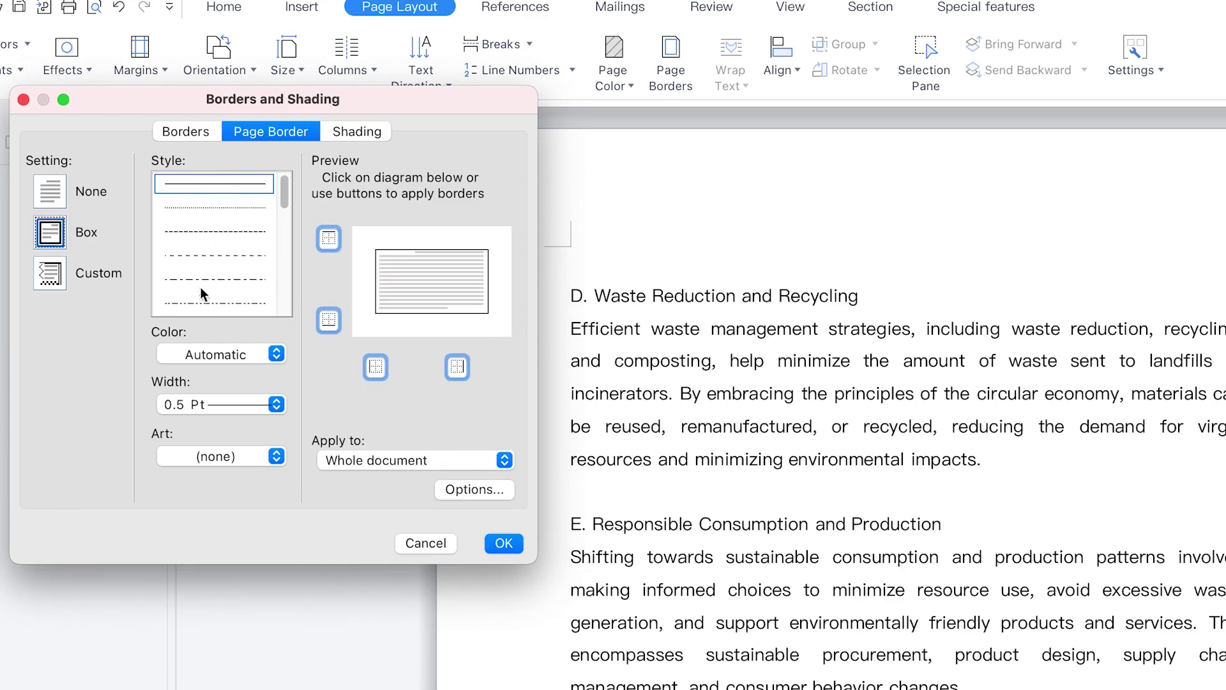
pyautogui.moveTo(285, 191)
pyautogui.mouseDown()
pyautogui.moveTo(274, 304)
pyautogui.moveTo(284, 172)
pyautogui.mouseUp()
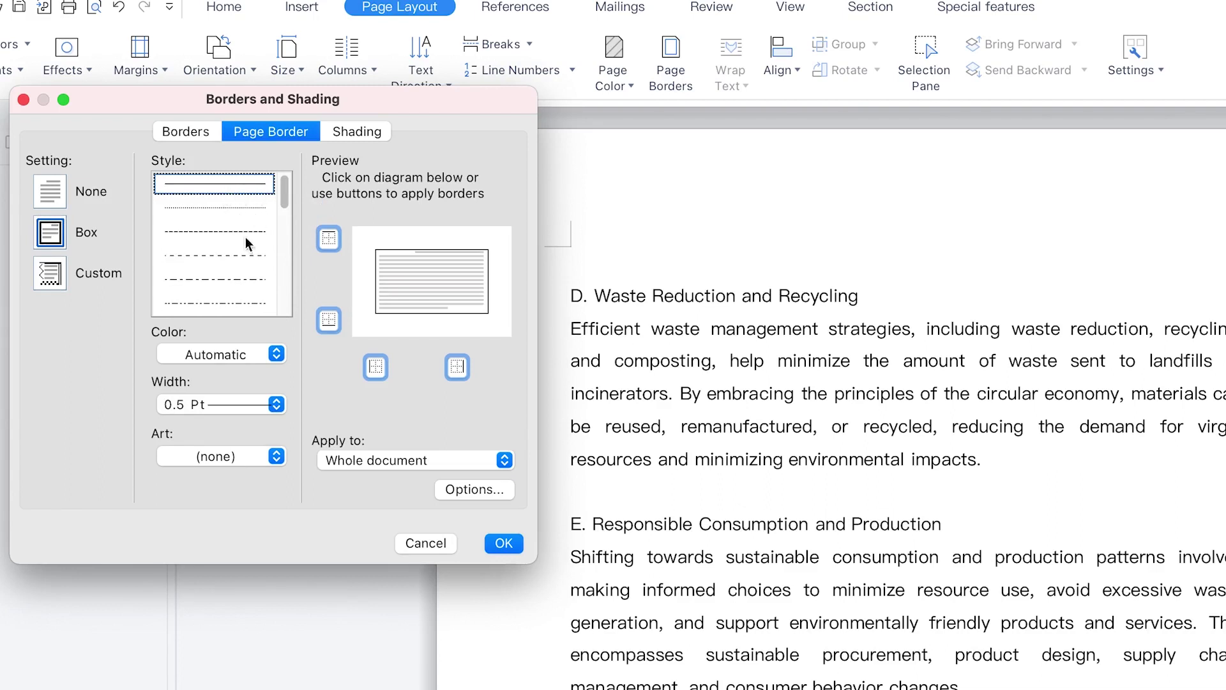
pyautogui.click(252, 355)
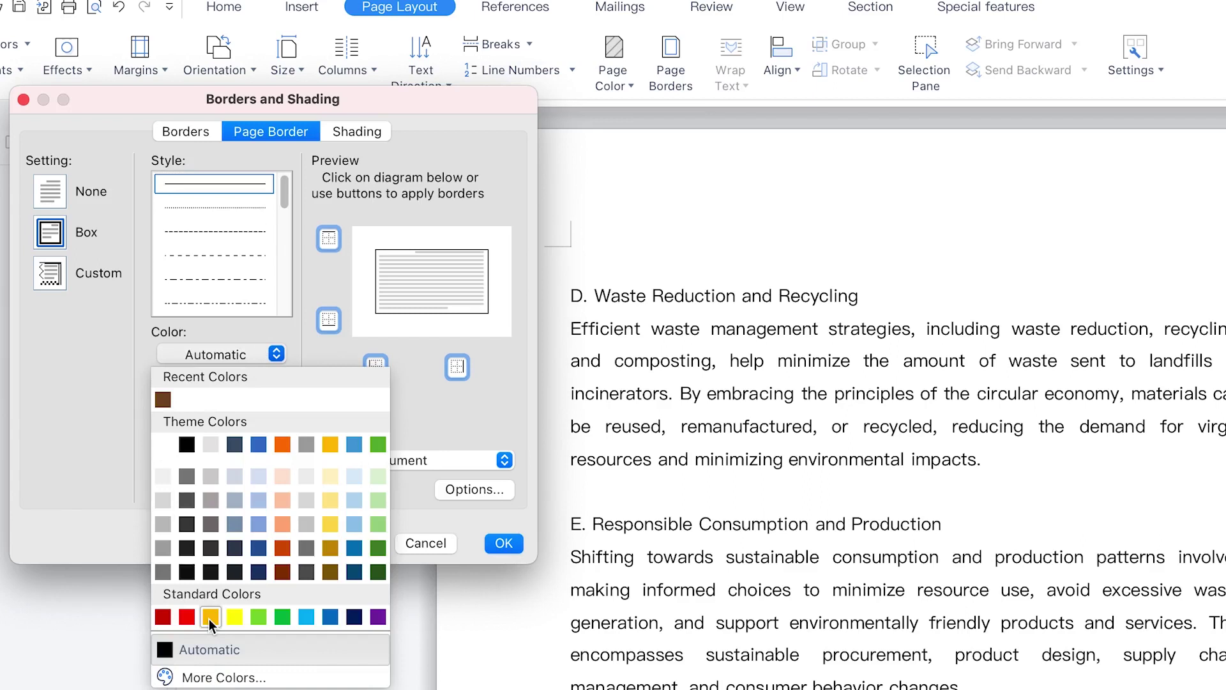
pyautogui.click(378, 617)
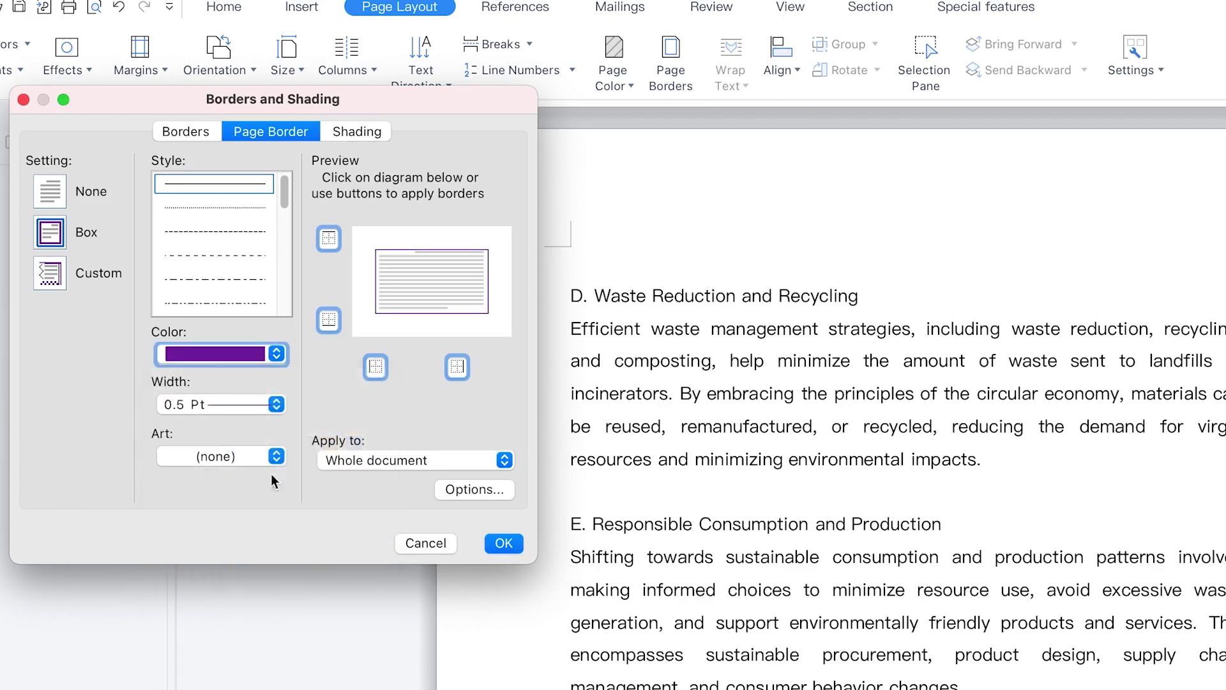
# Keep width 0.5 Pt, no Art, and apply the border to the Whole document.
pyautogui.click(259, 403)
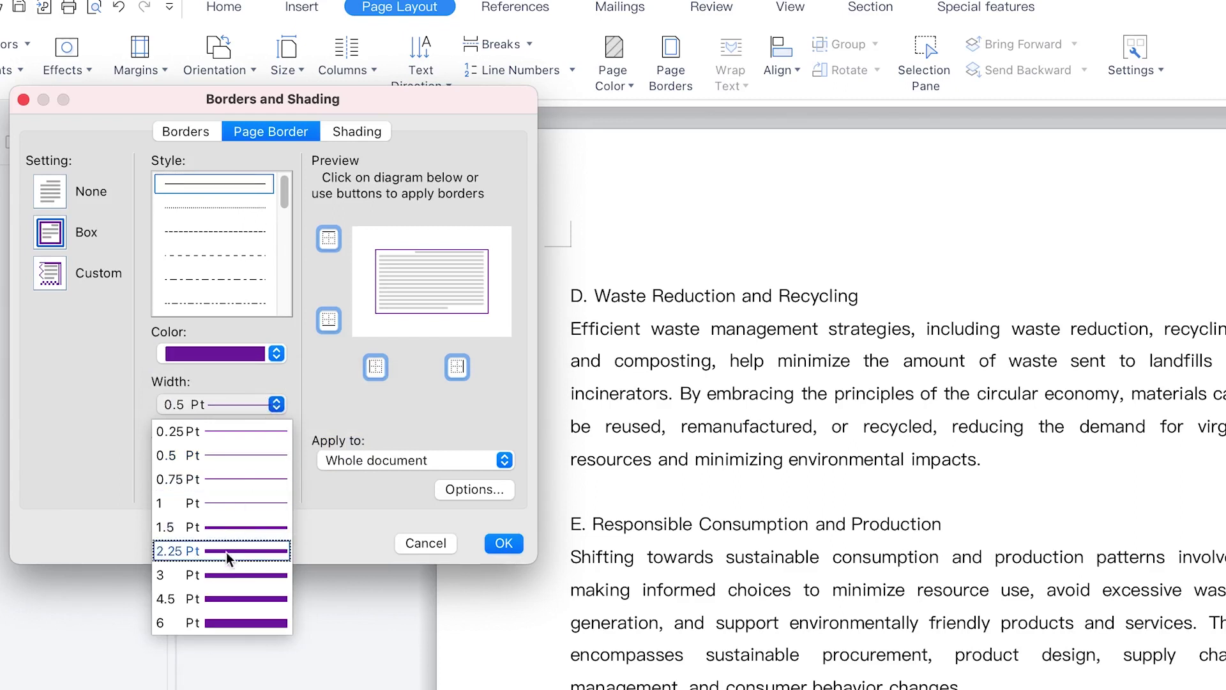
pyautogui.click(352, 386)
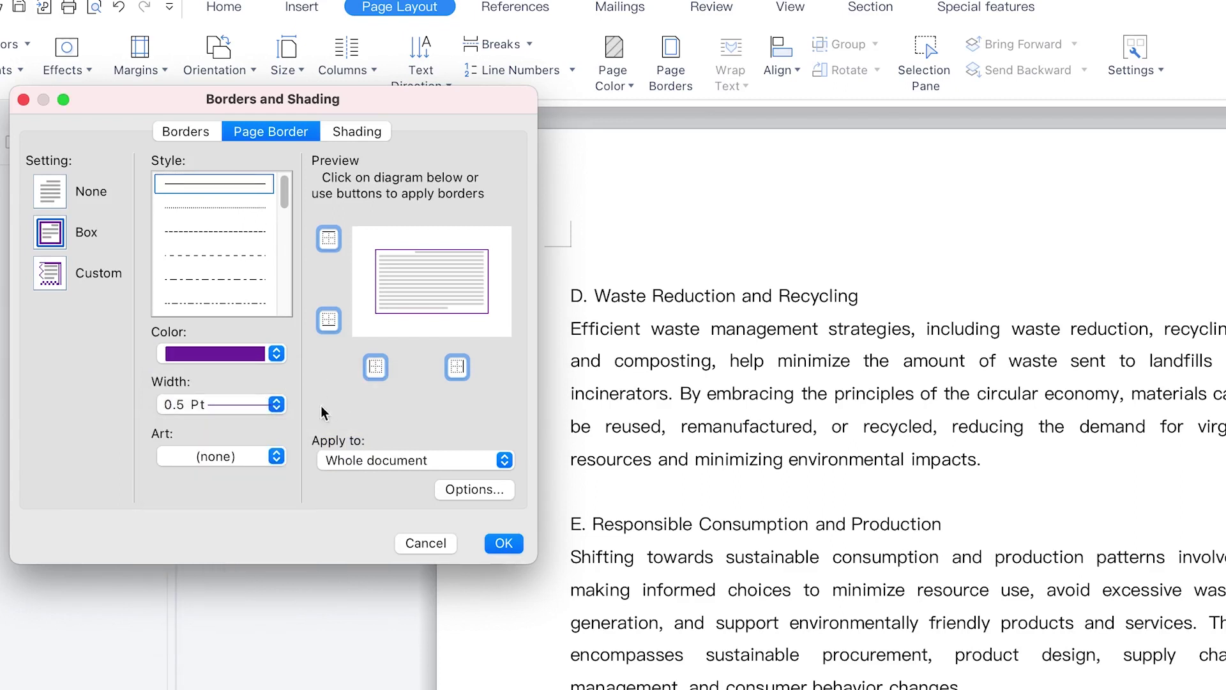
pyautogui.click(275, 456)
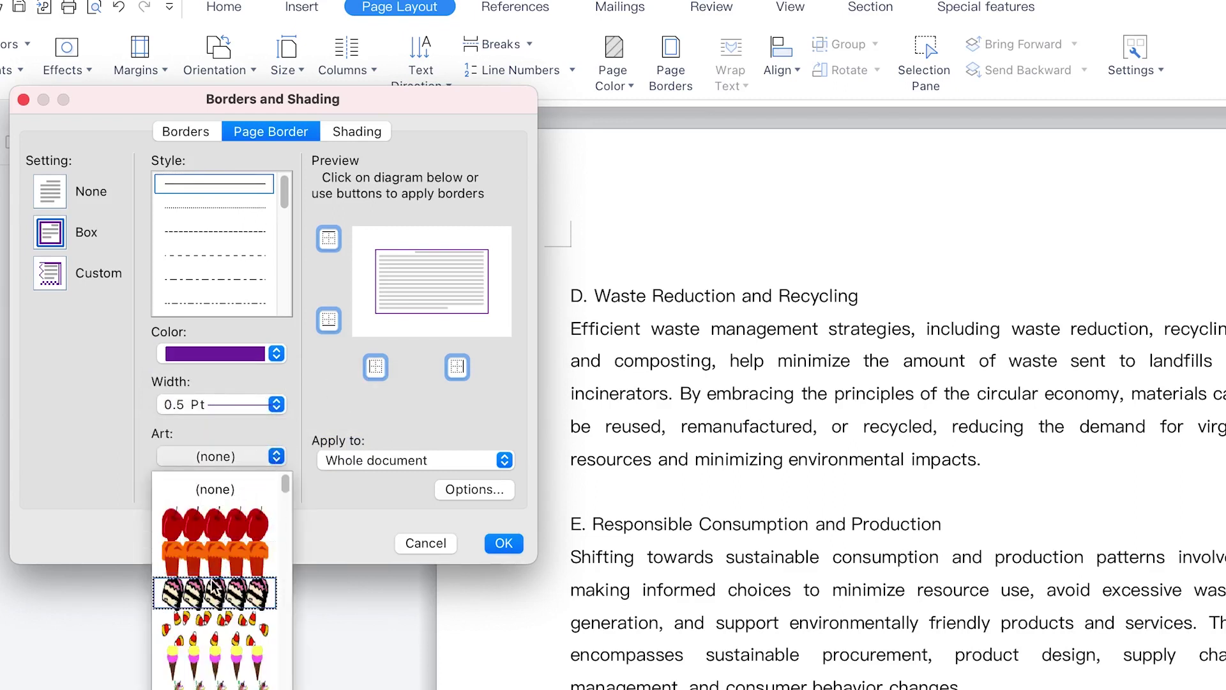
pyautogui.click(294, 533)
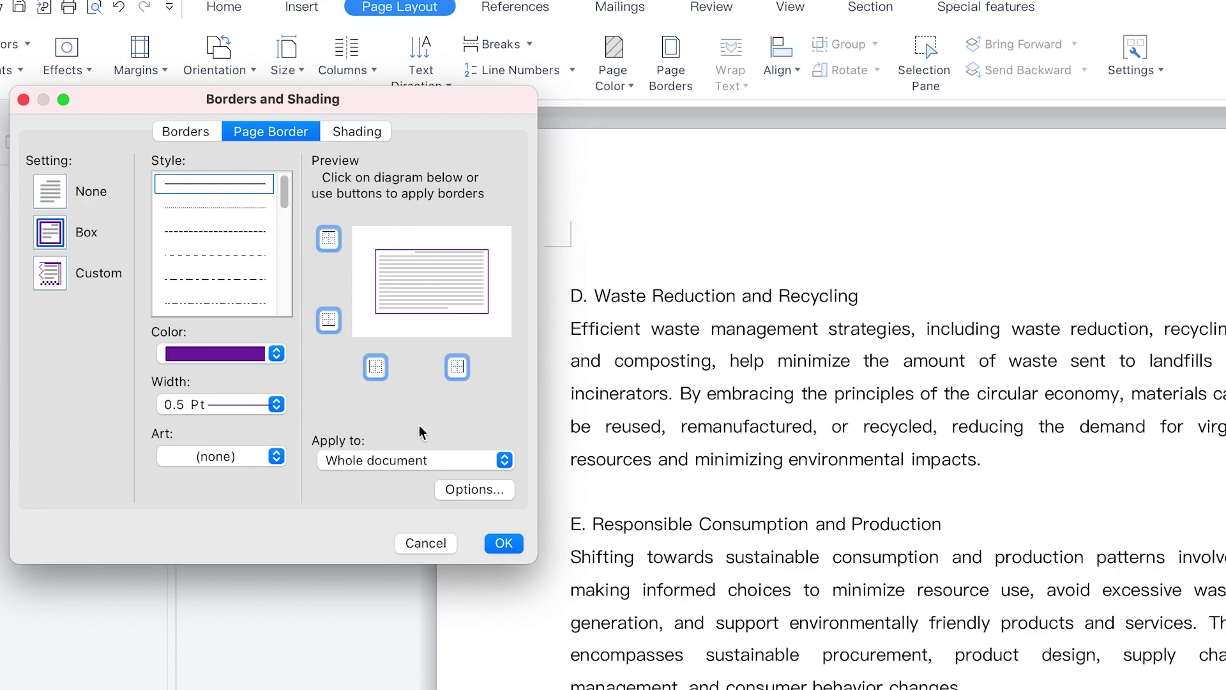
pyautogui.click(381, 461)
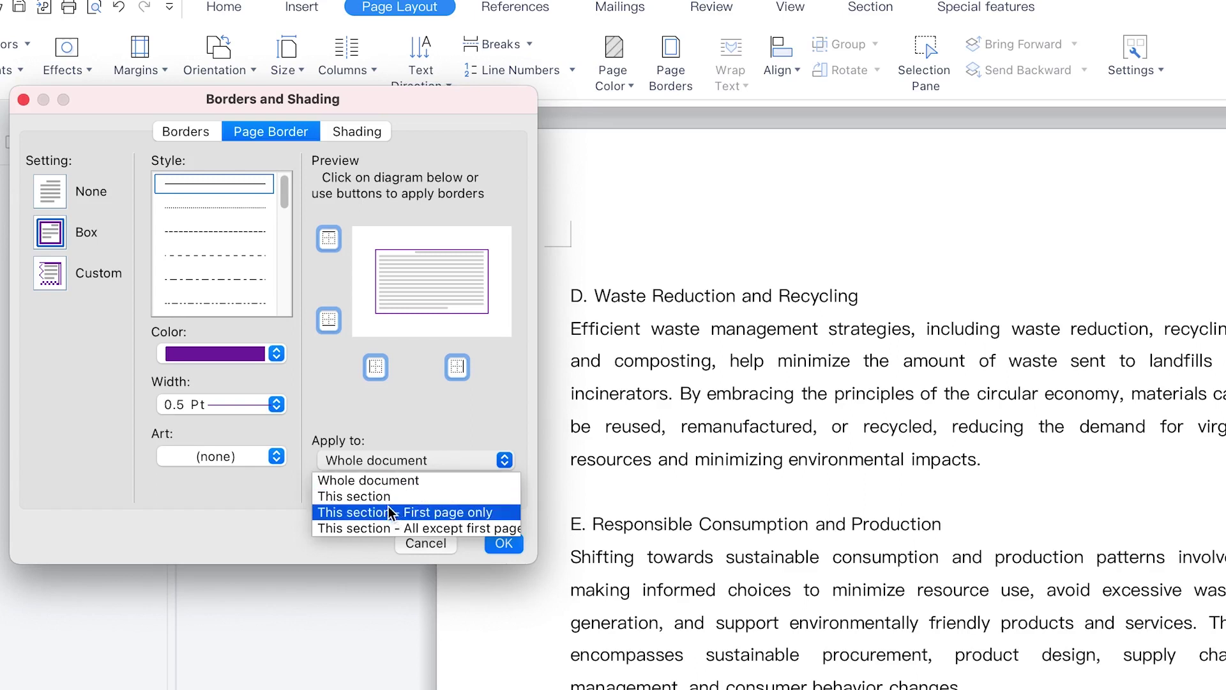
pyautogui.click(446, 423)
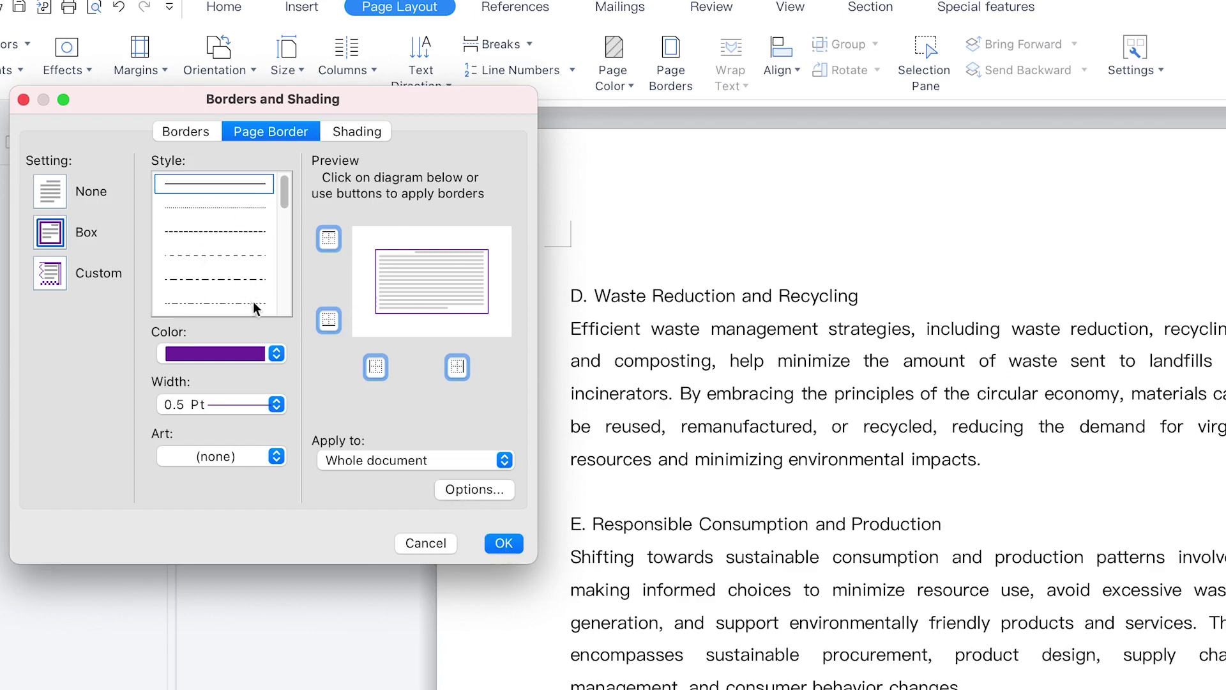
pyautogui.click(504, 543)
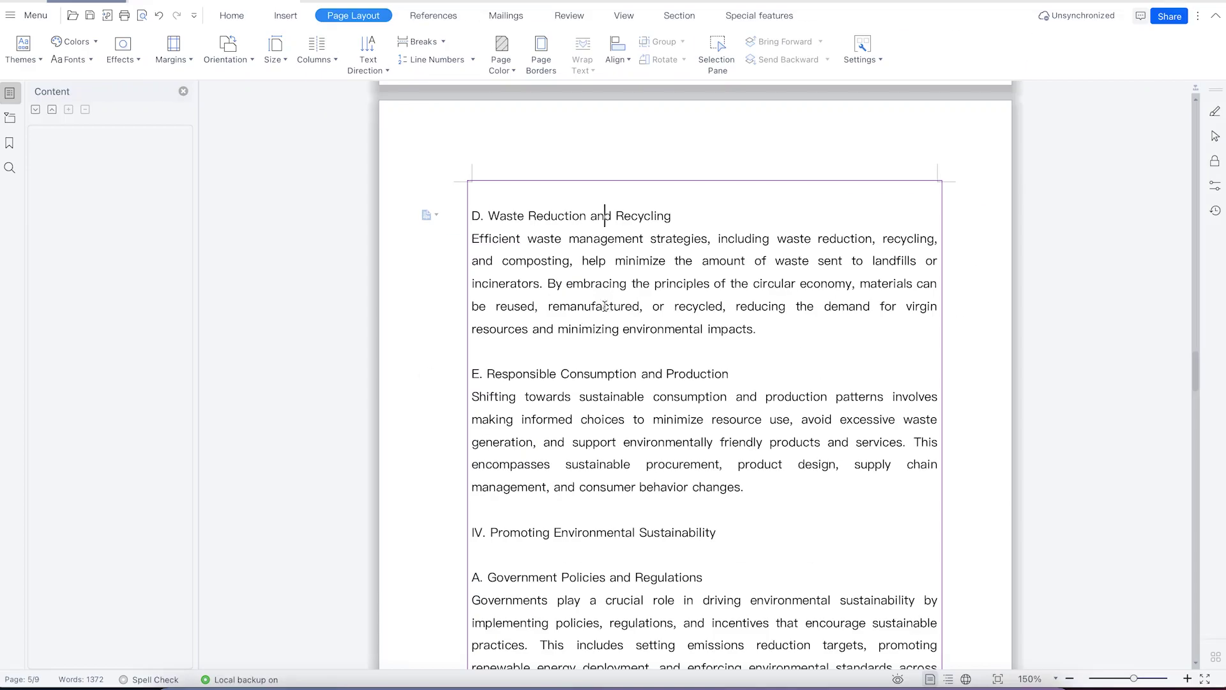
pyautogui.scroll(-10, 654, 289)
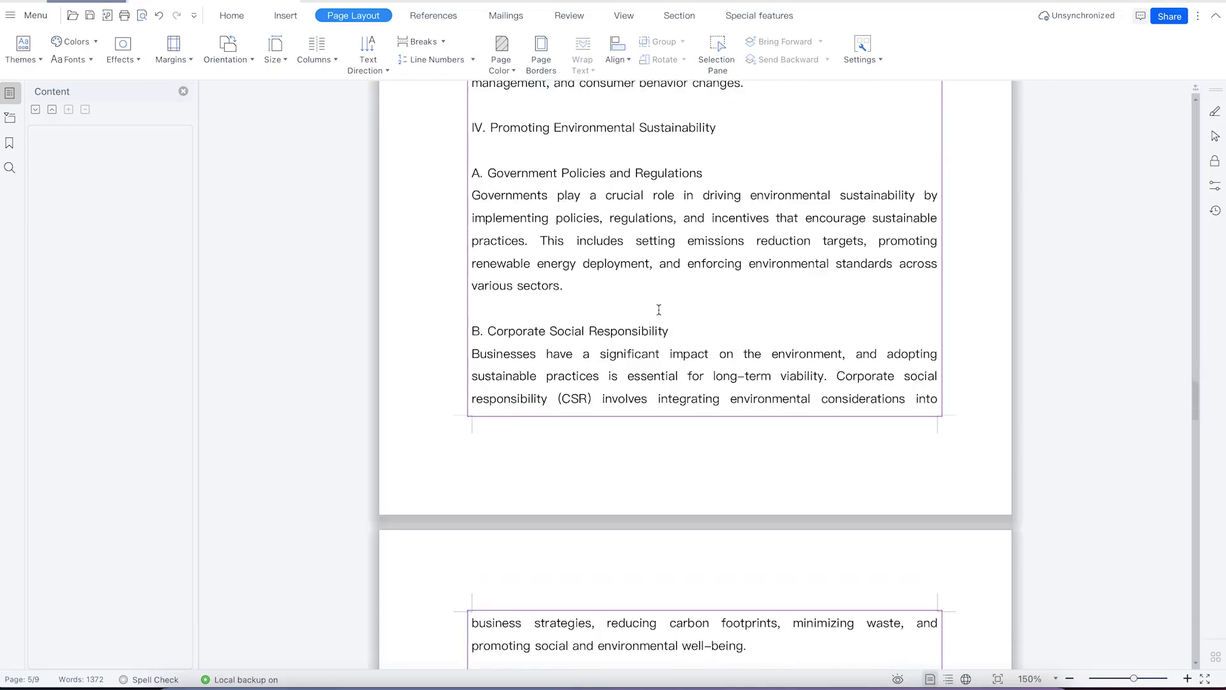
pyautogui.scroll(-8, 659, 310)
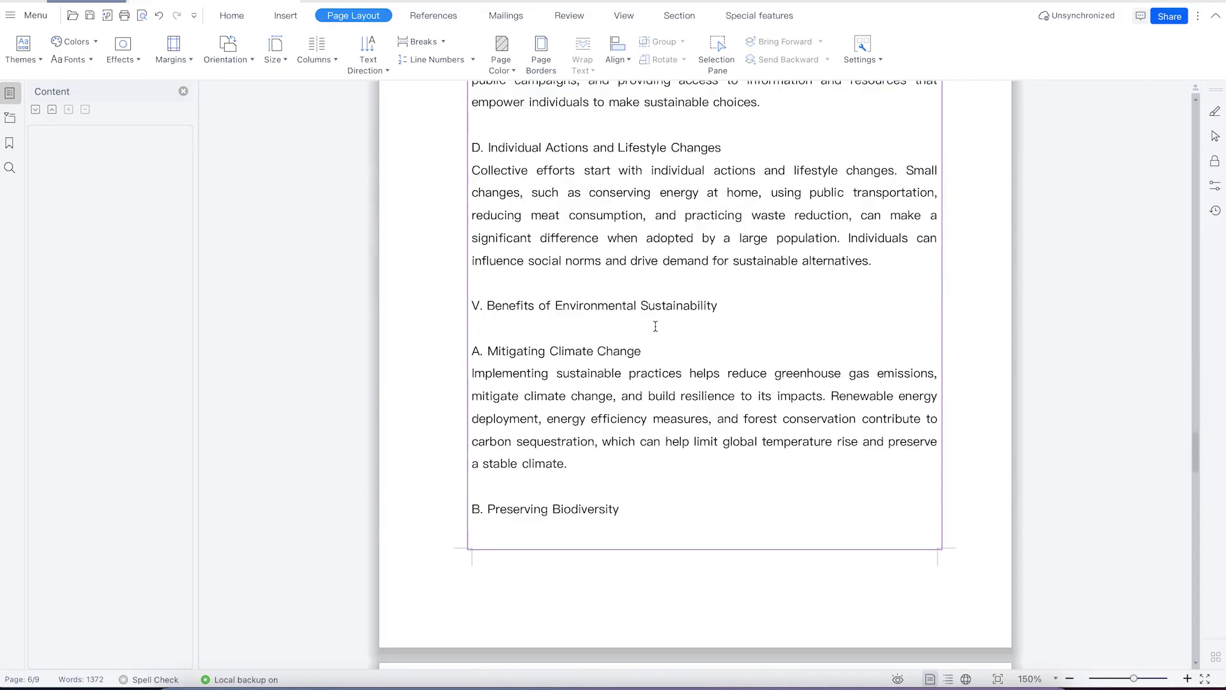
pyautogui.scroll(-8, 654, 326)
pyautogui.scroll(20, 655, 326)
pyautogui.scroll(20, 655, 323)
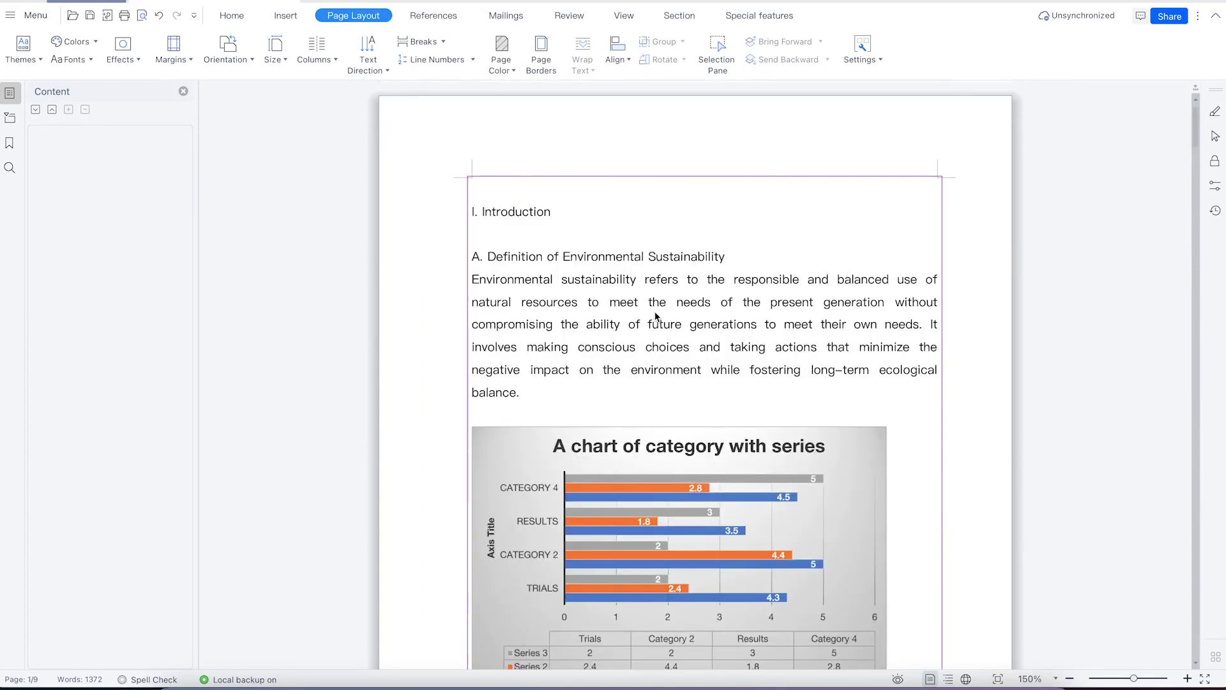
pyautogui.scroll(-15, 655, 312)
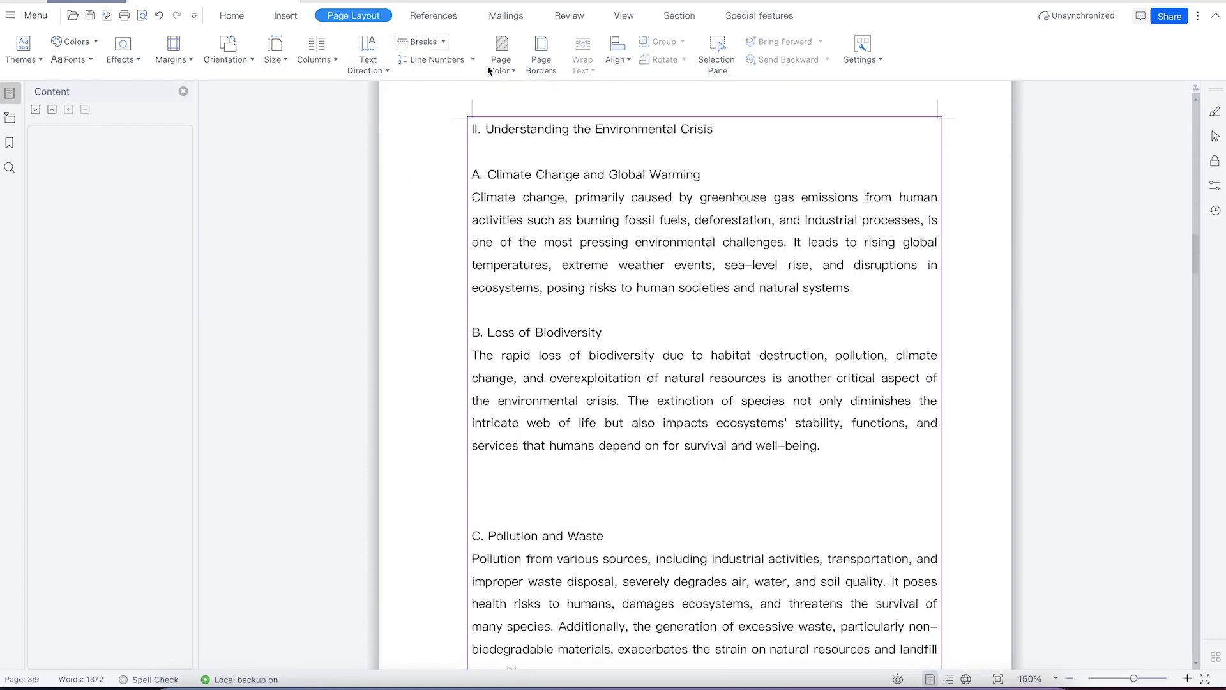
# Change the page border style to a wavy line and apply it.
pyautogui.click(540, 70)
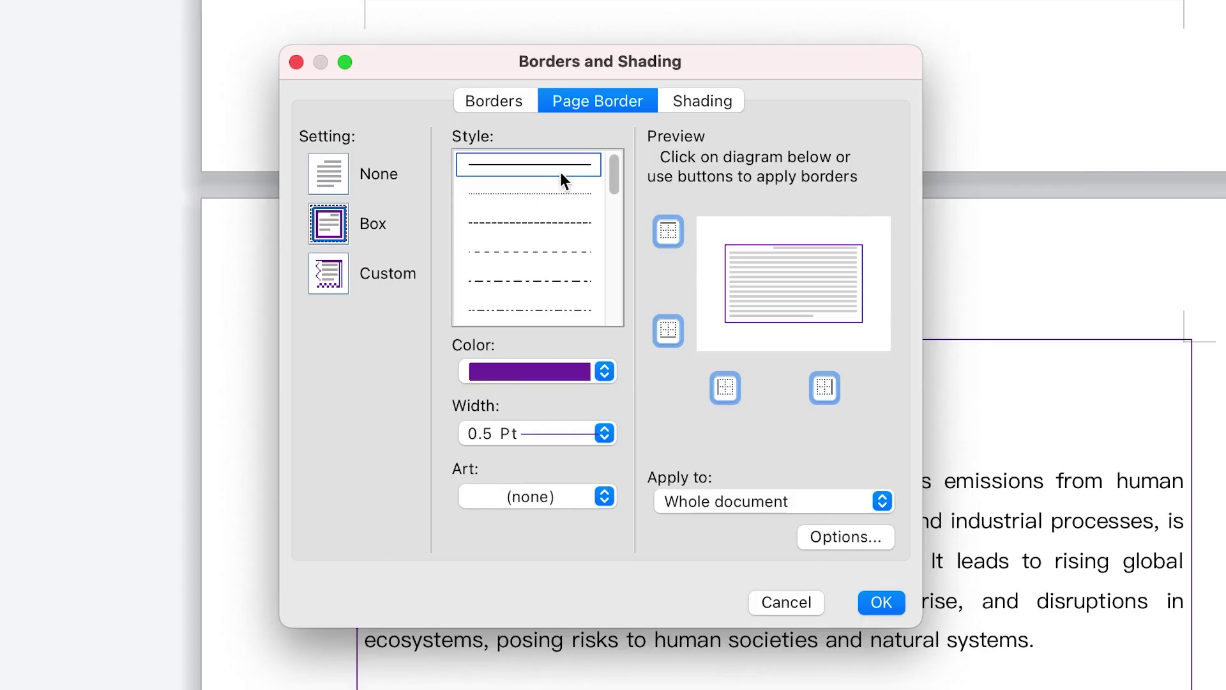
pyautogui.scroll(-3, 569, 264)
pyautogui.scroll(-4, 542, 258)
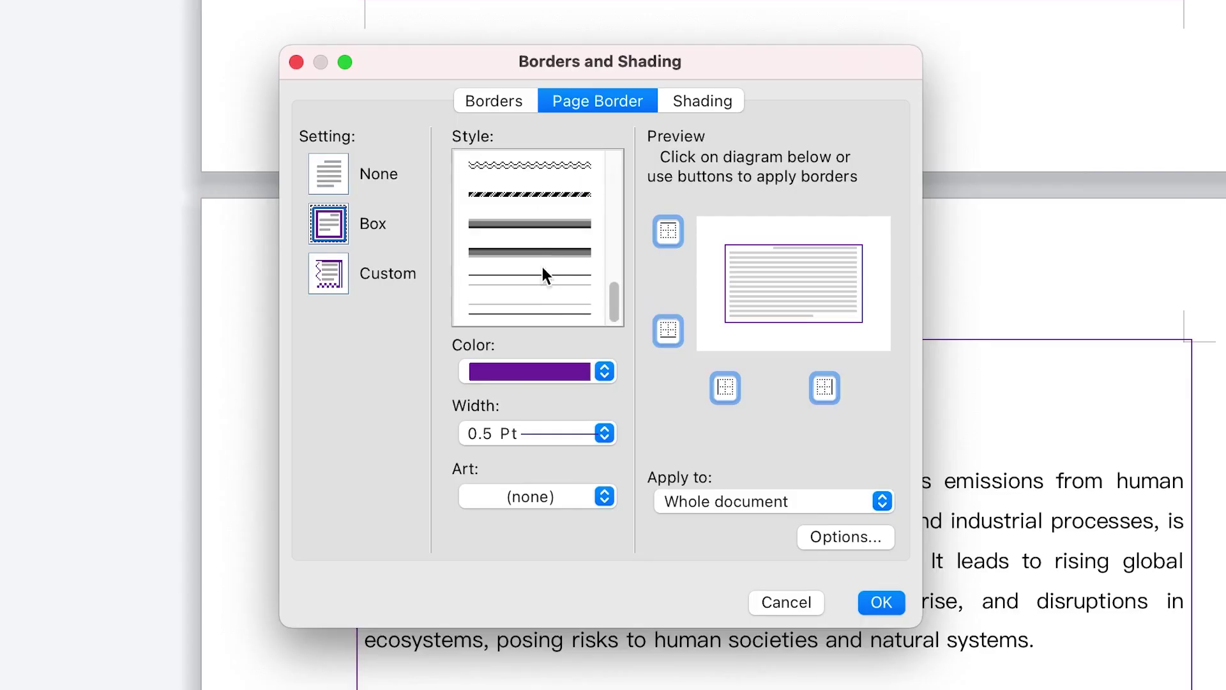
pyautogui.click(553, 179)
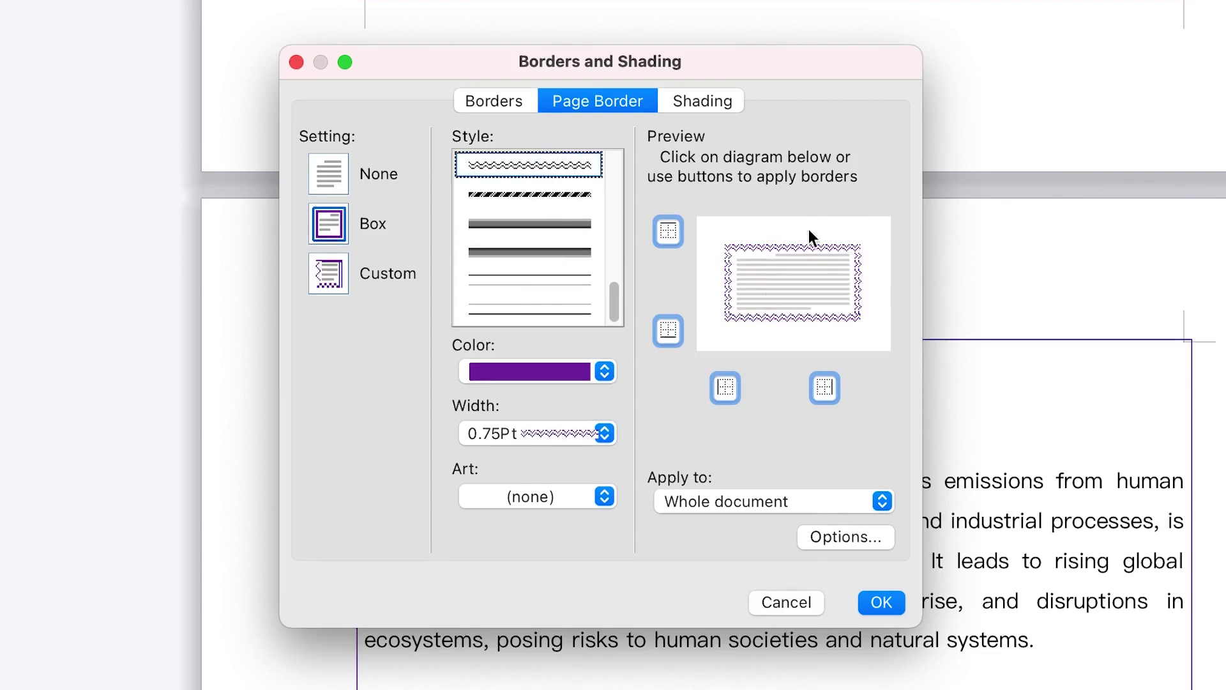
pyautogui.click(881, 603)
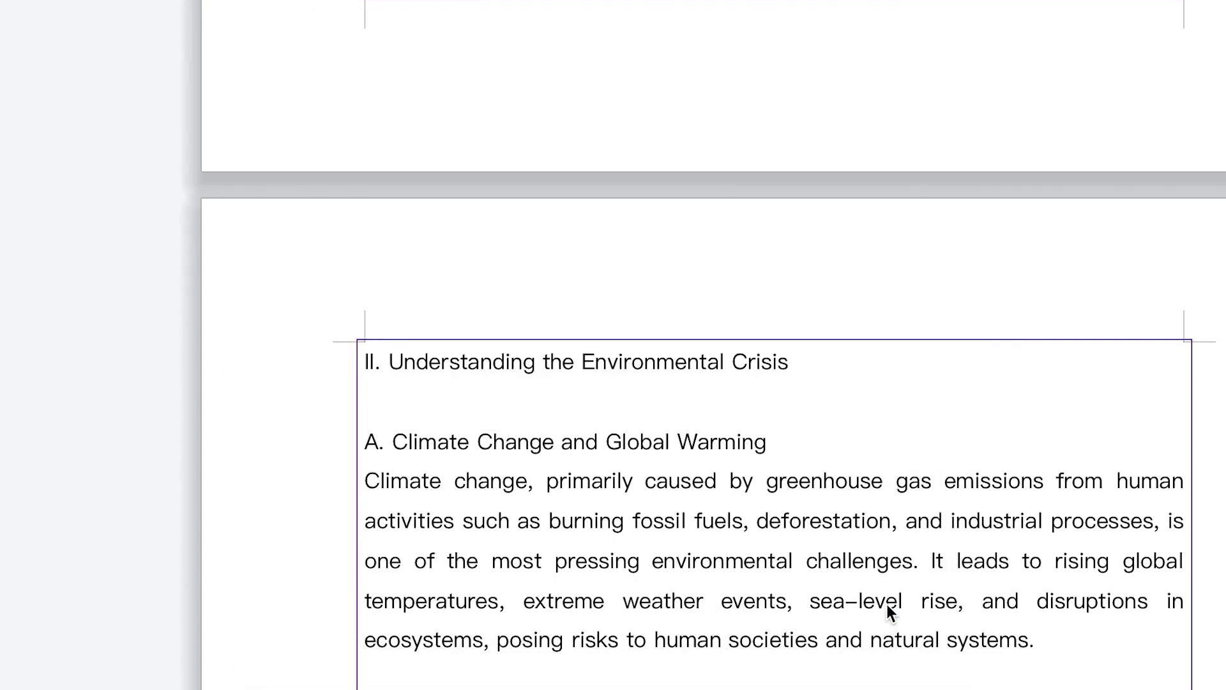
pyautogui.scroll(6, 673, 361)
pyautogui.scroll(3, 673, 361)
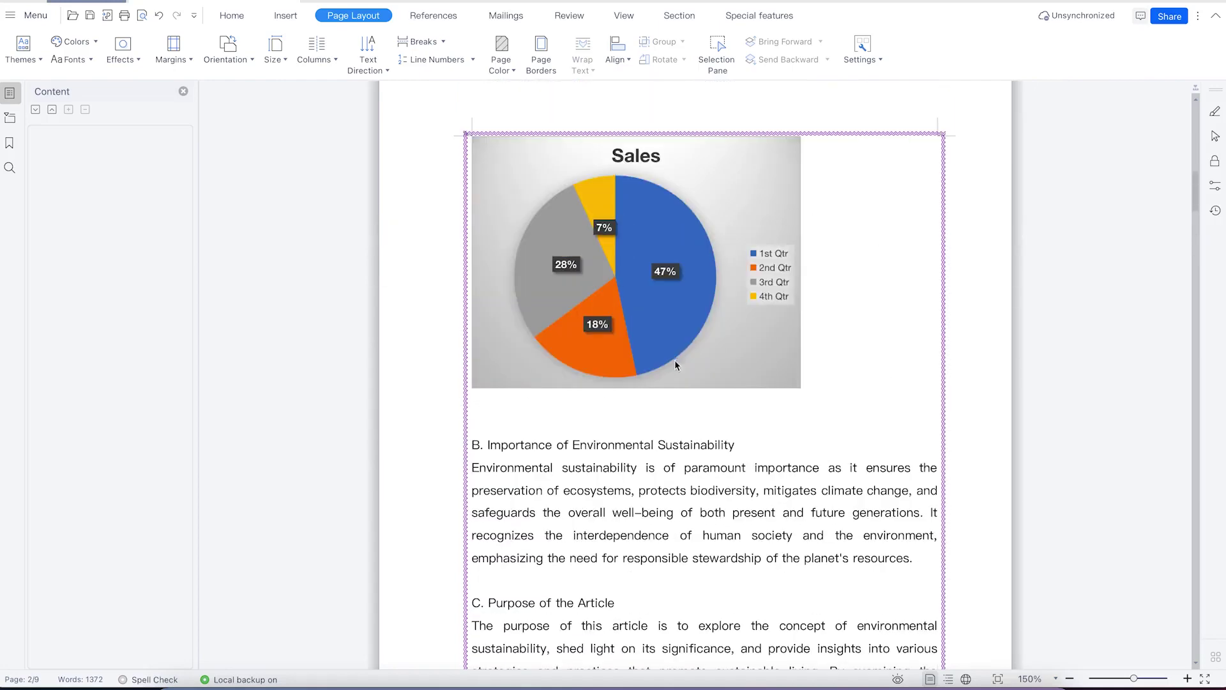
# Reselect the Box setting with the thick 3 pt double-line border style.
pyautogui.click(541, 46)
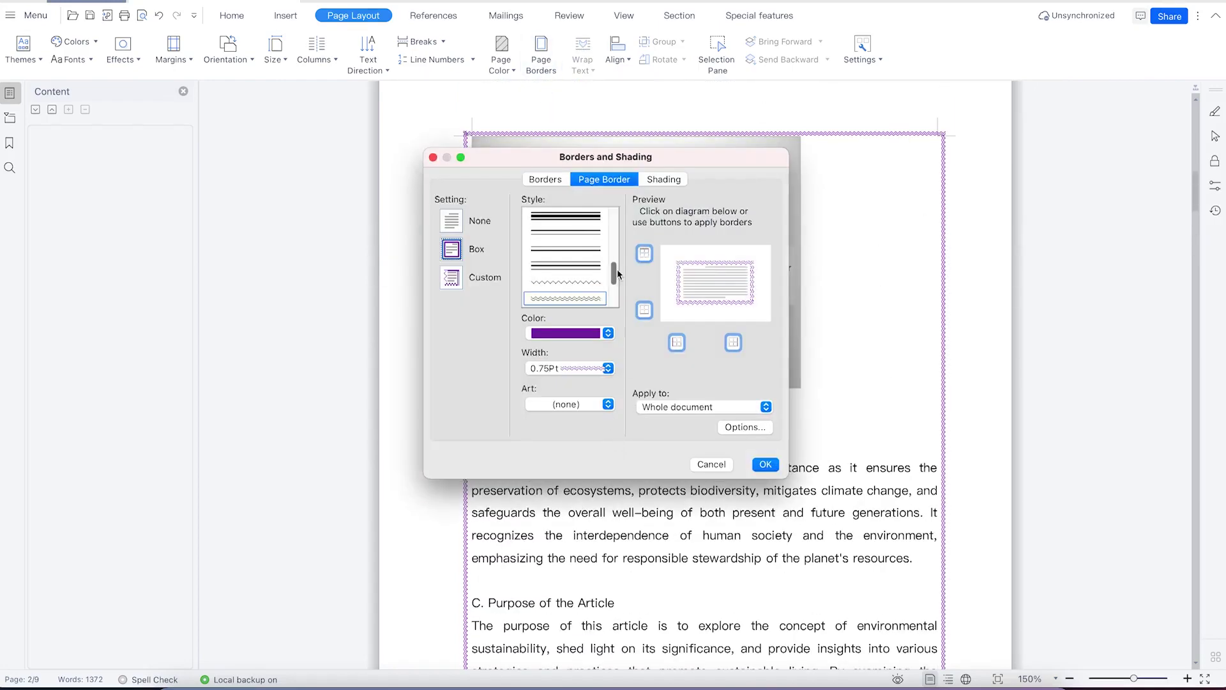
pyautogui.click(465, 256)
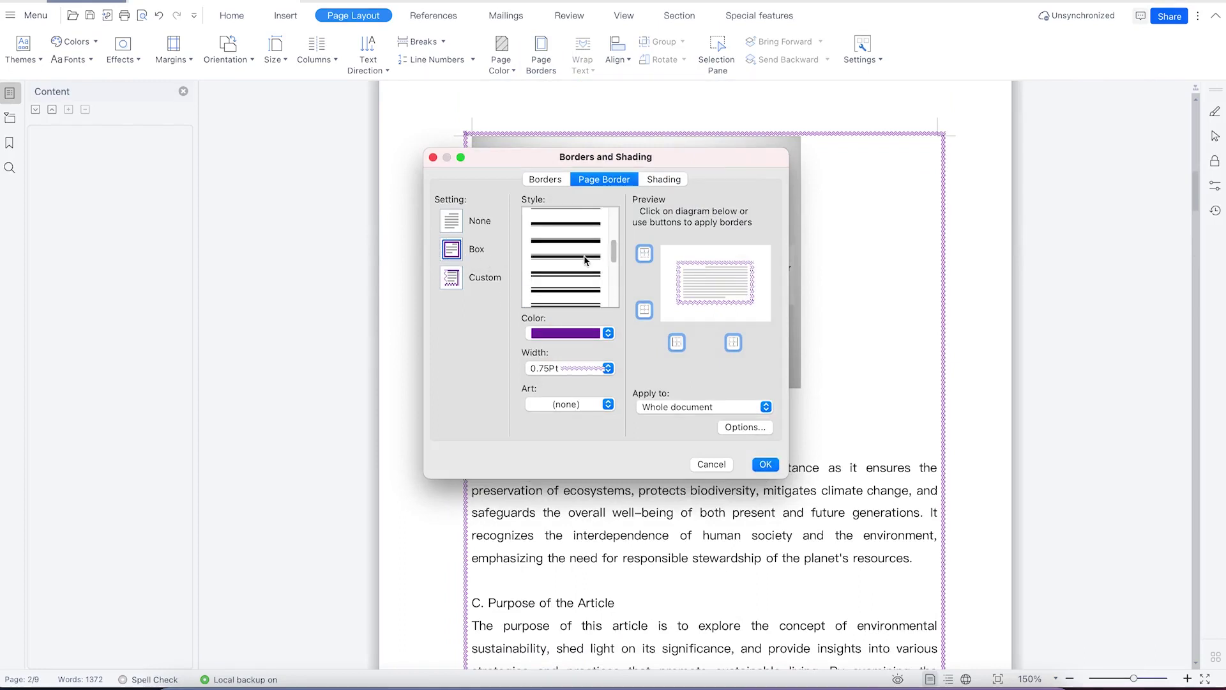
pyautogui.scroll(5, 583, 256)
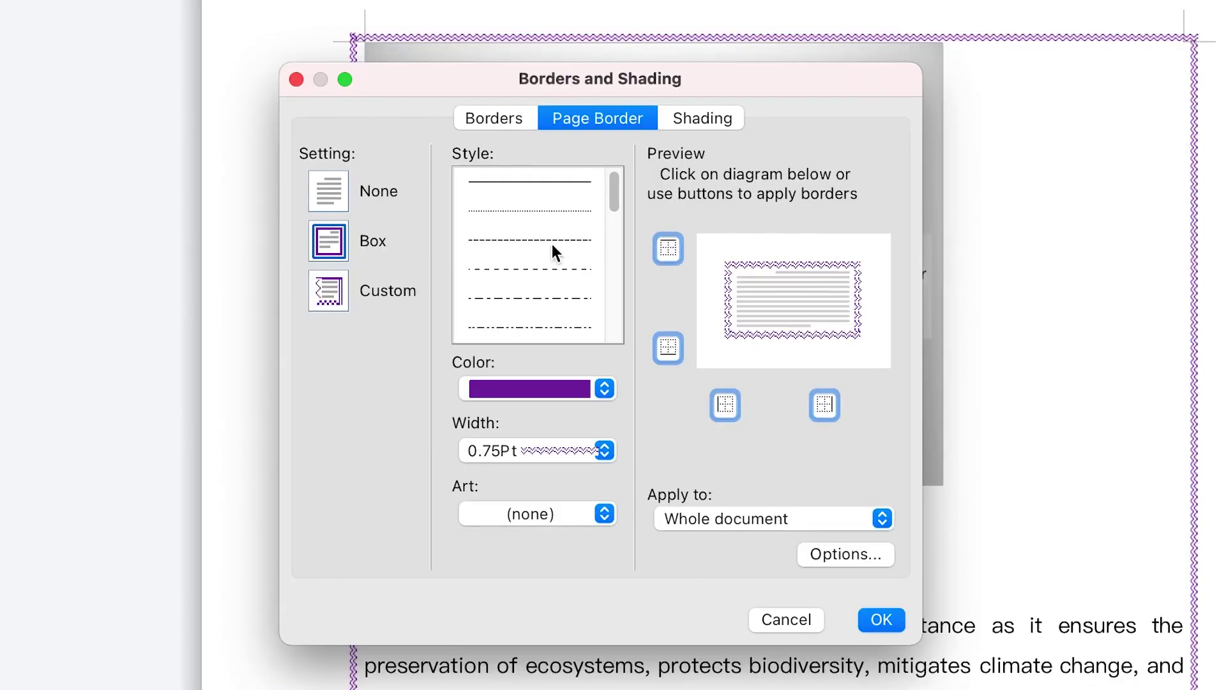
pyautogui.scroll(-5, 558, 262)
pyautogui.scroll(-3, 543, 284)
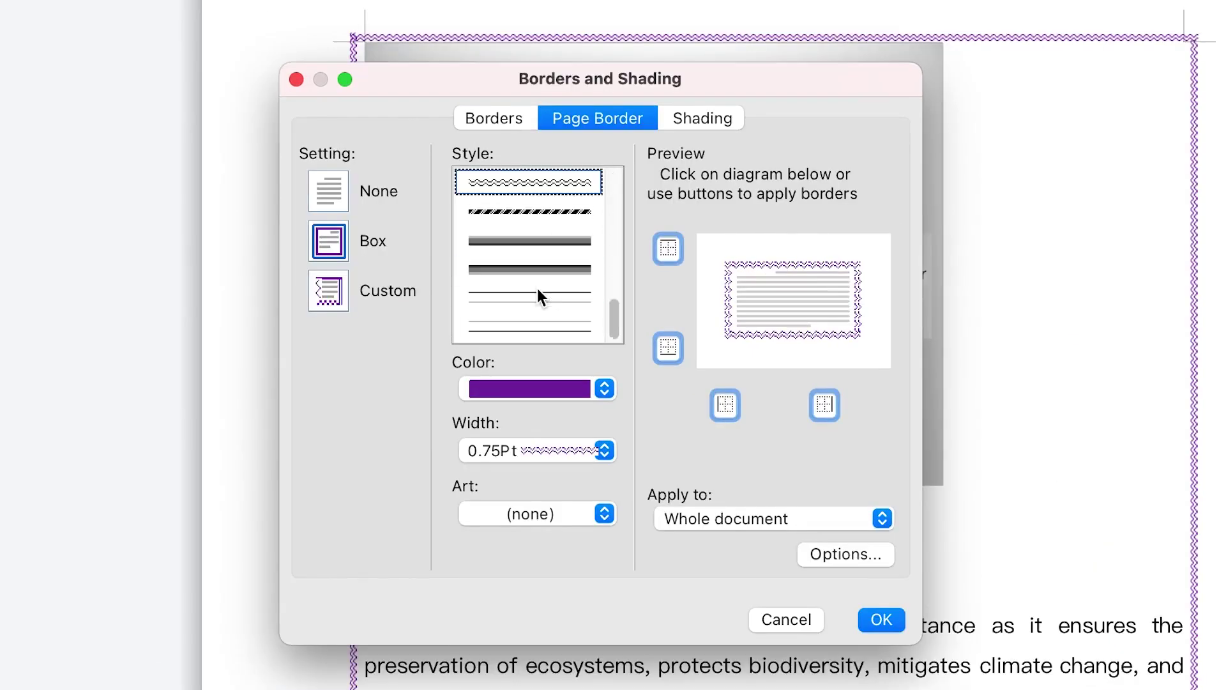
pyautogui.scroll(2, 538, 262)
pyautogui.scroll(-2, 534, 278)
pyautogui.click(531, 274)
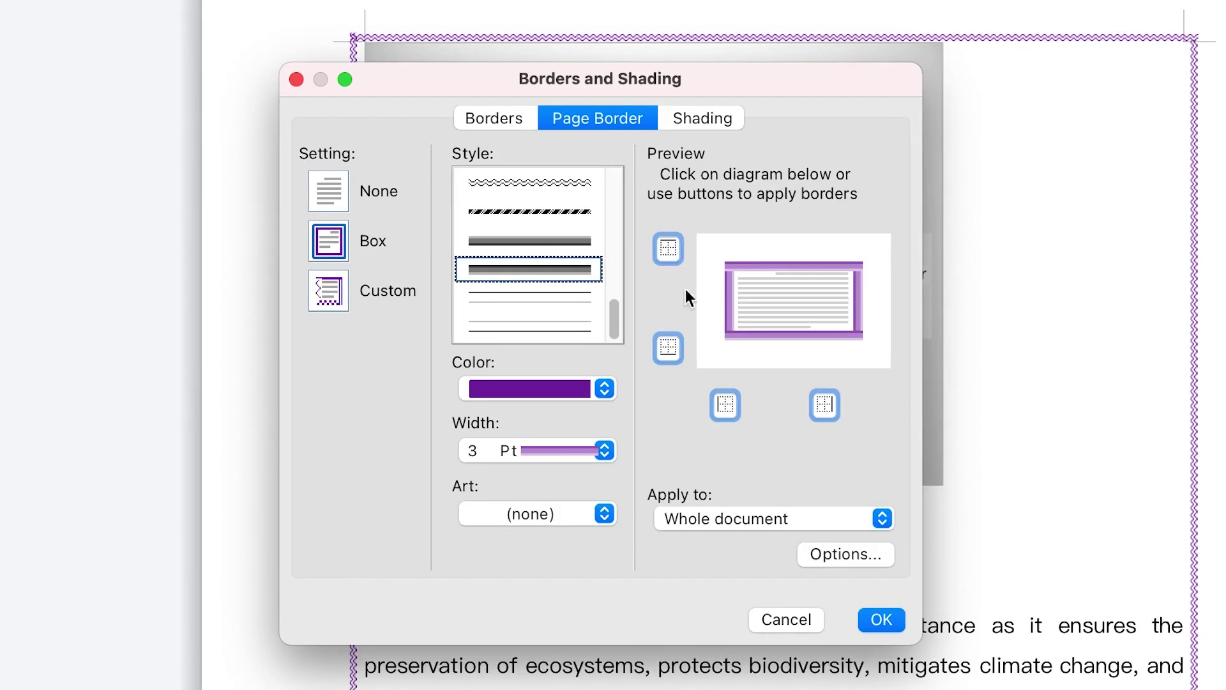
# Remove the left and right sides, keeping the border on top and bottom only.
pyautogui.click(724, 405)
pyautogui.click(816, 410)
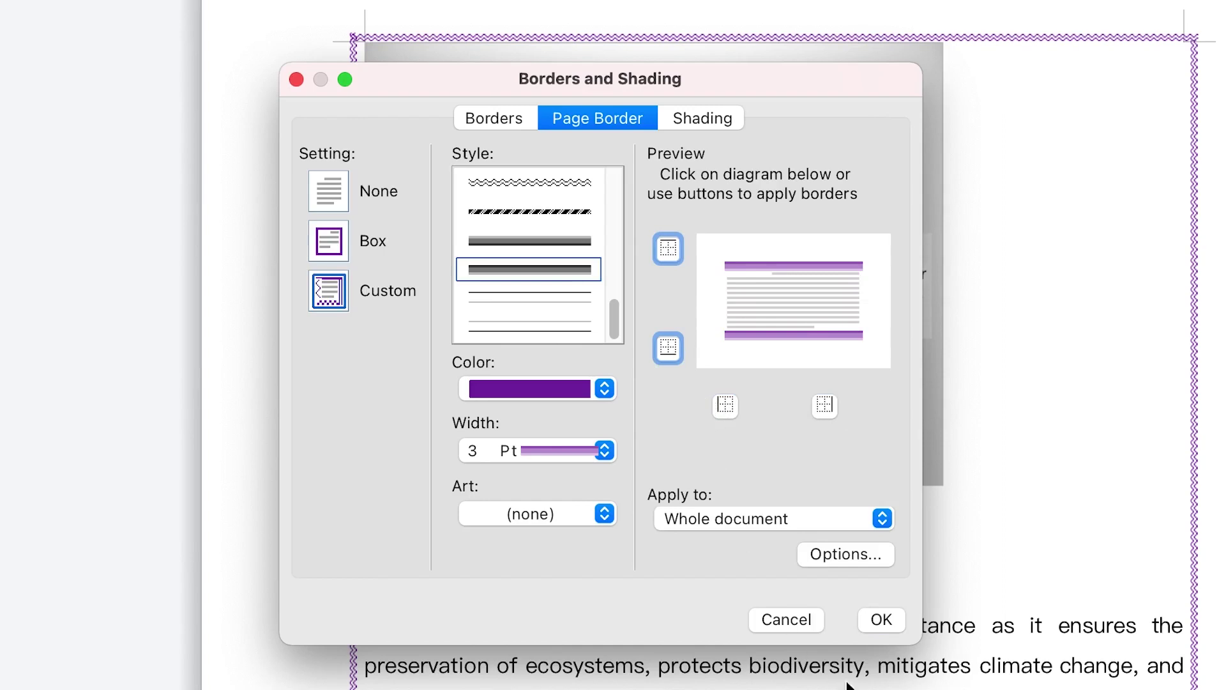
pyautogui.click(870, 619)
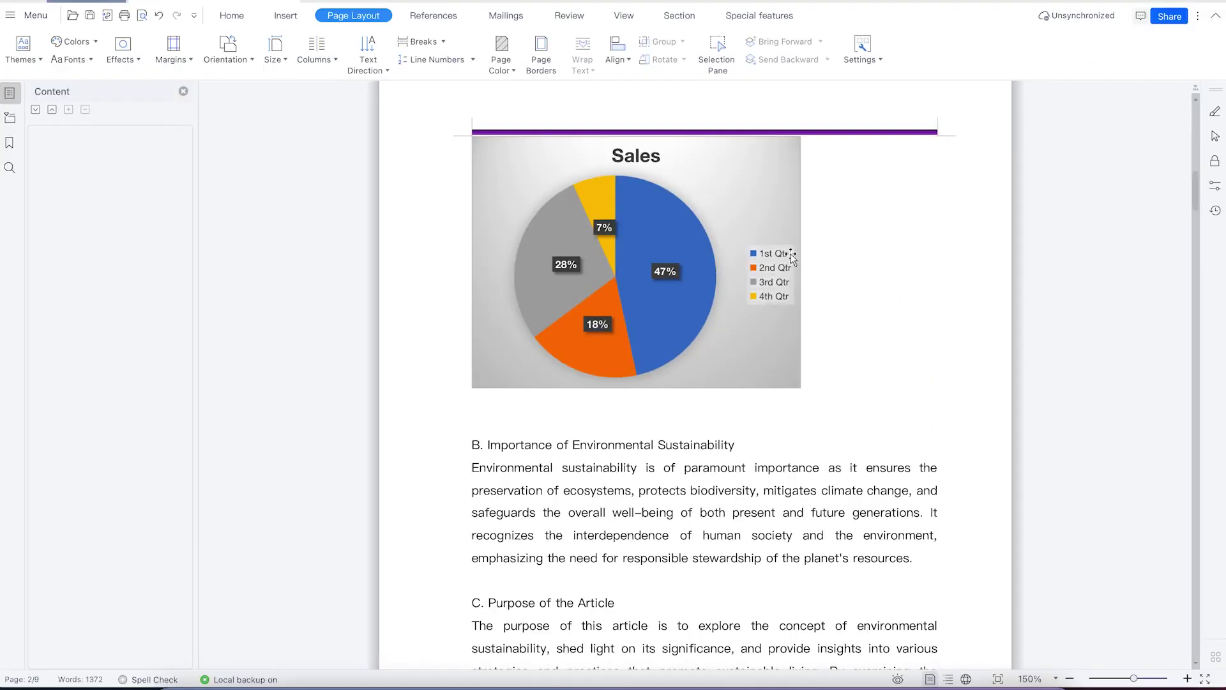
pyautogui.scroll(-3, 803, 356)
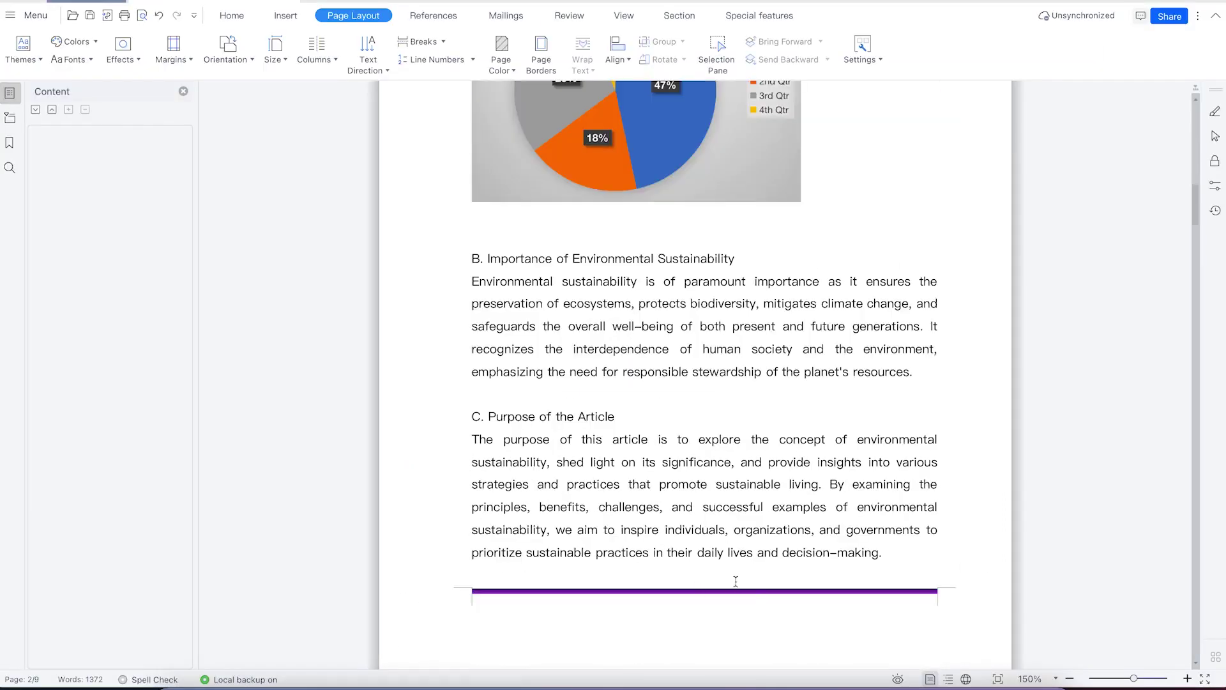
pyautogui.scroll(5, 718, 554)
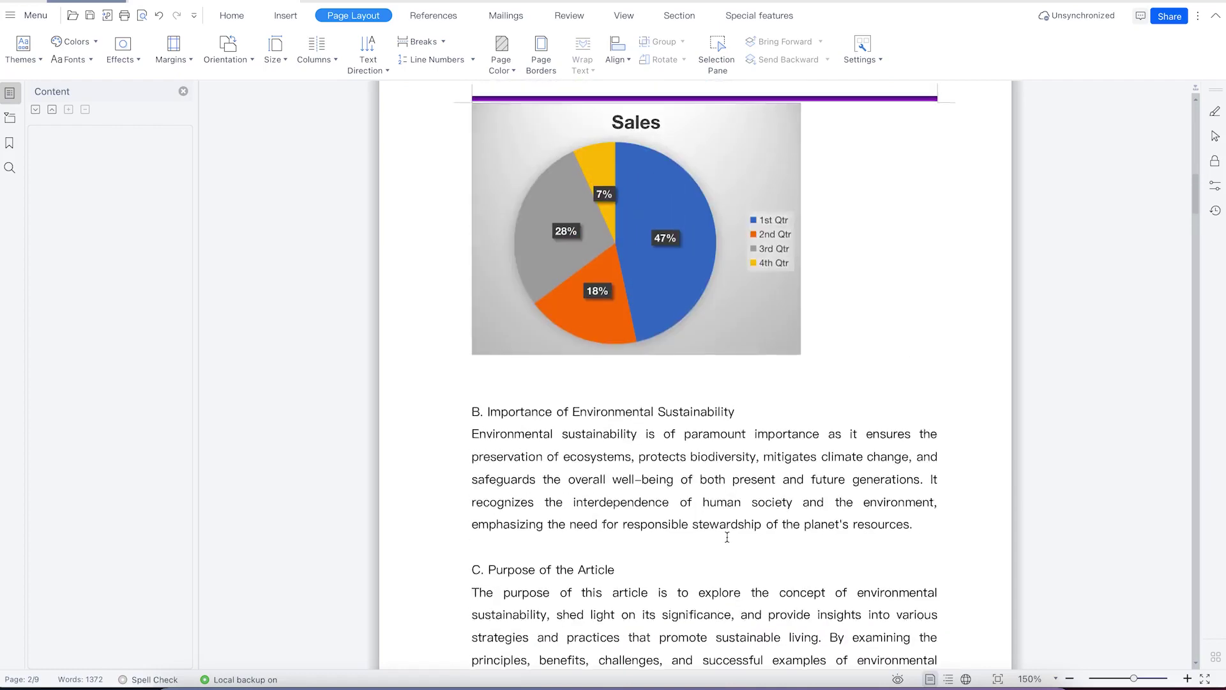
pyautogui.scroll(11, 734, 296)
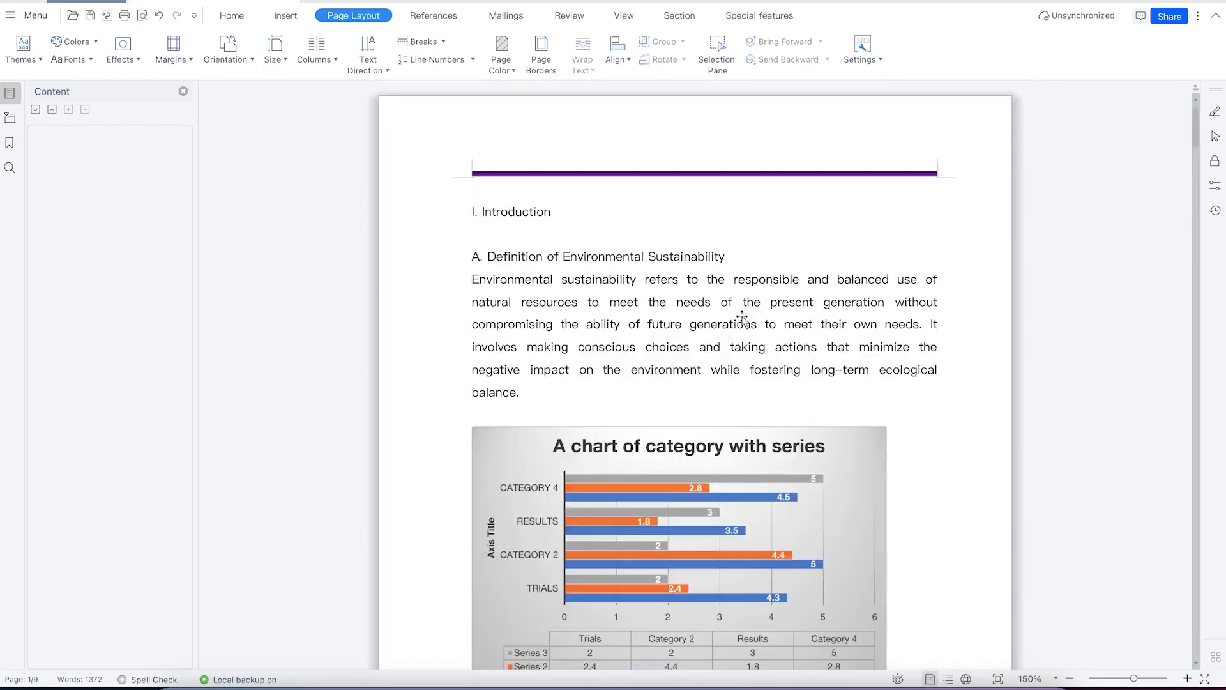
pyautogui.scroll(-15, 729, 419)
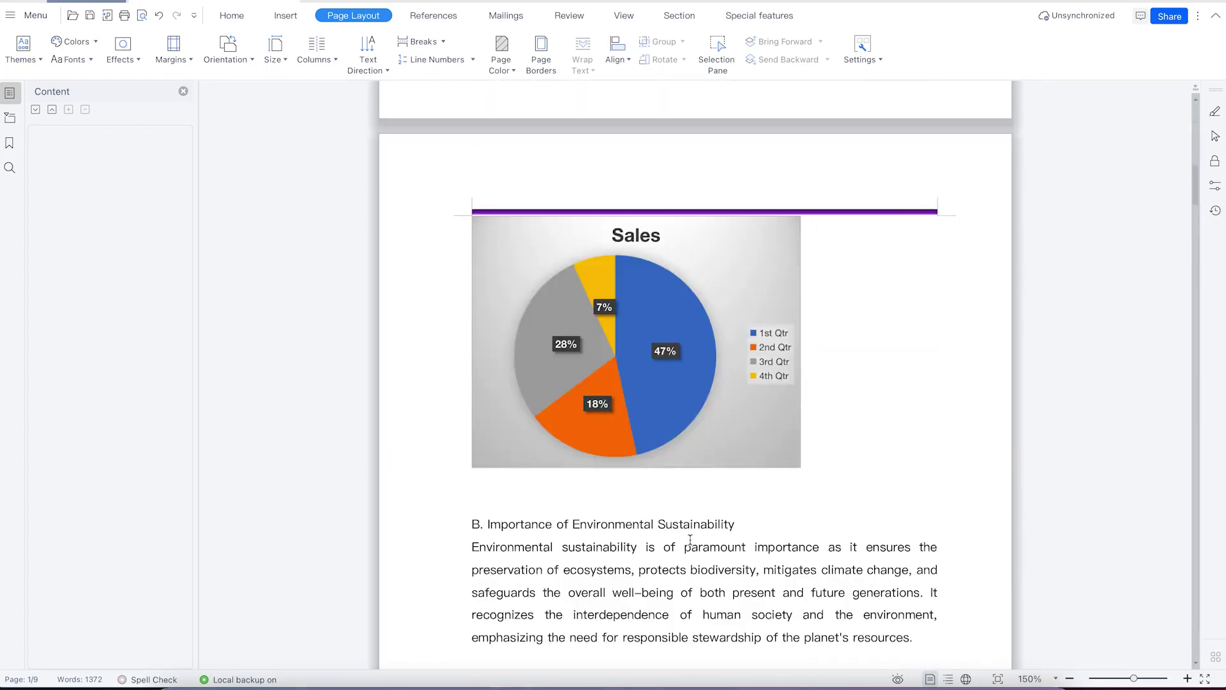
pyautogui.scroll(-6, 690, 534)
pyautogui.scroll(5, 671, 495)
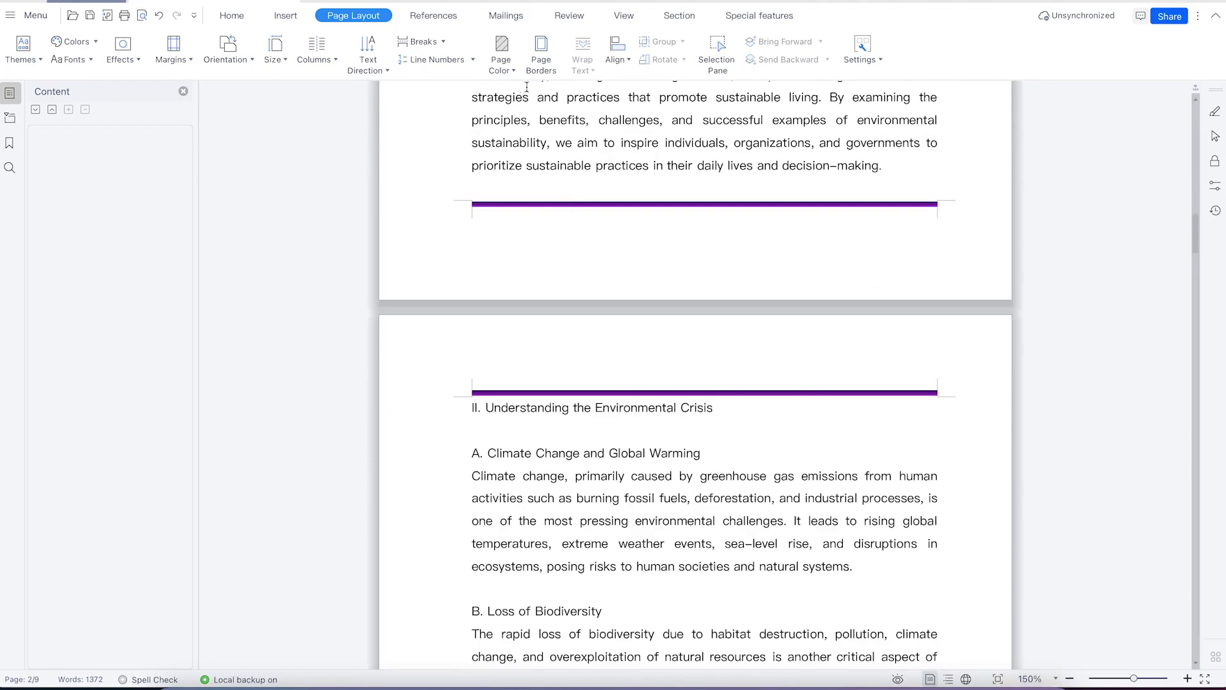
# Confirm border spacing of 1 pt top/bottom and 4 pt sides, measured from Text.
pyautogui.click(552, 59)
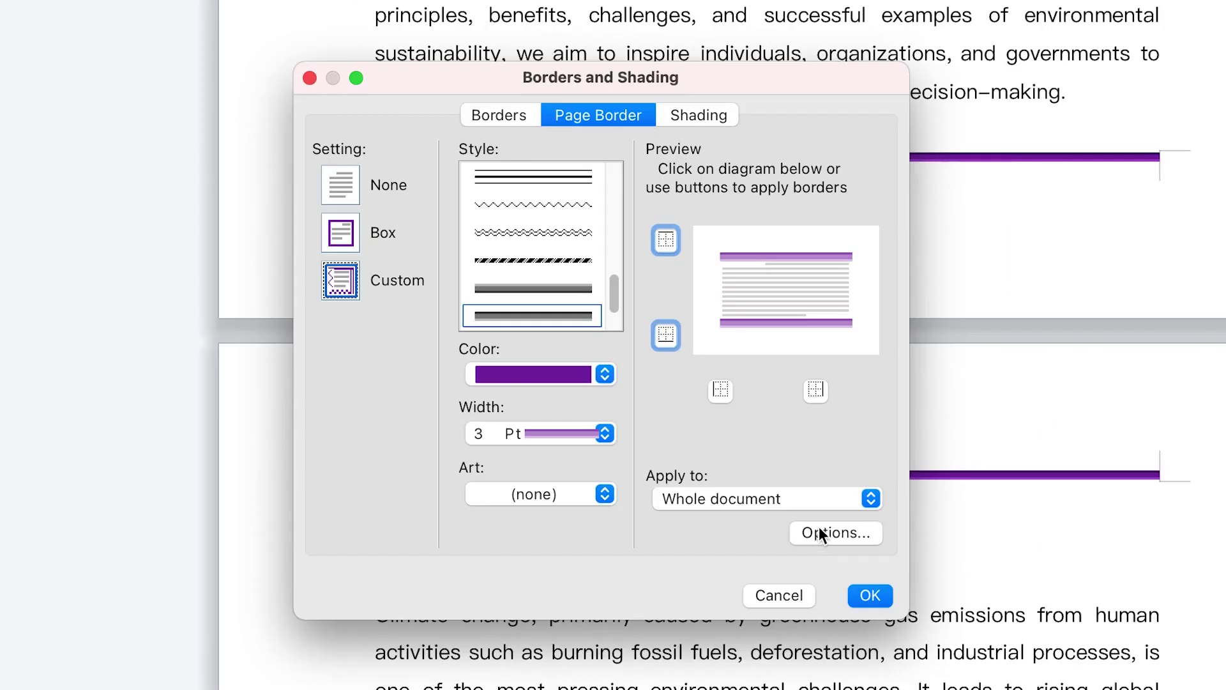
pyautogui.click(820, 530)
pyautogui.moveTo(624, 86); pyautogui.dragTo(260, 106)
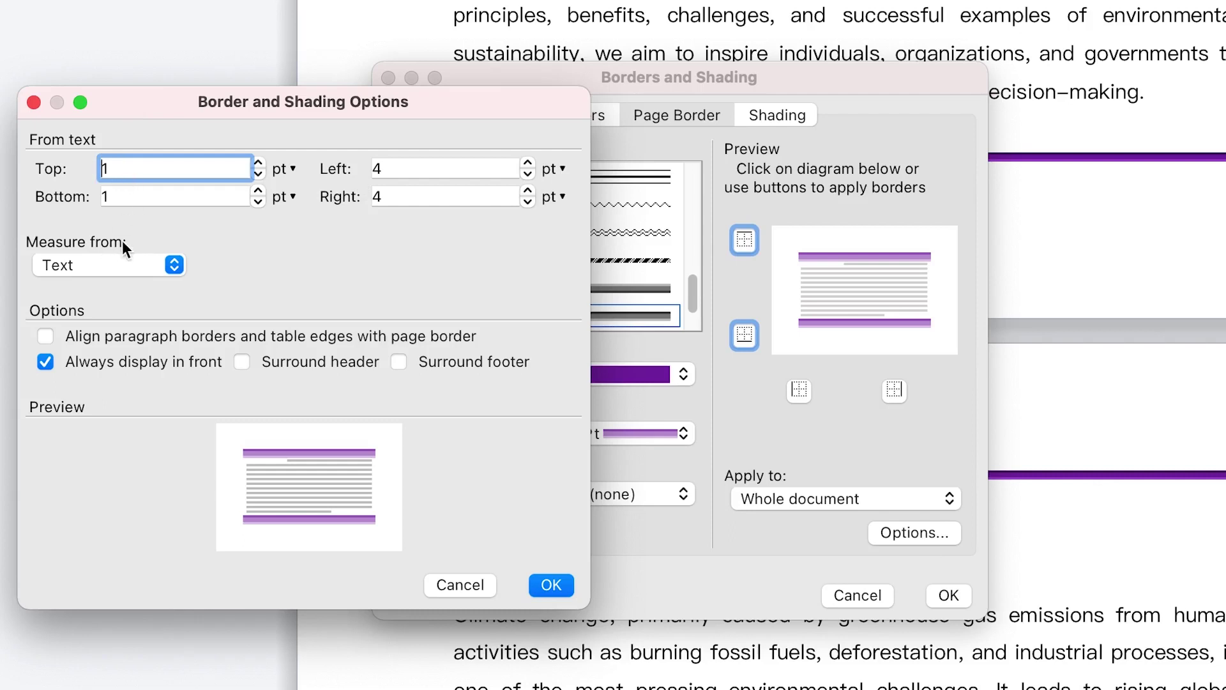
pyautogui.click(152, 260)
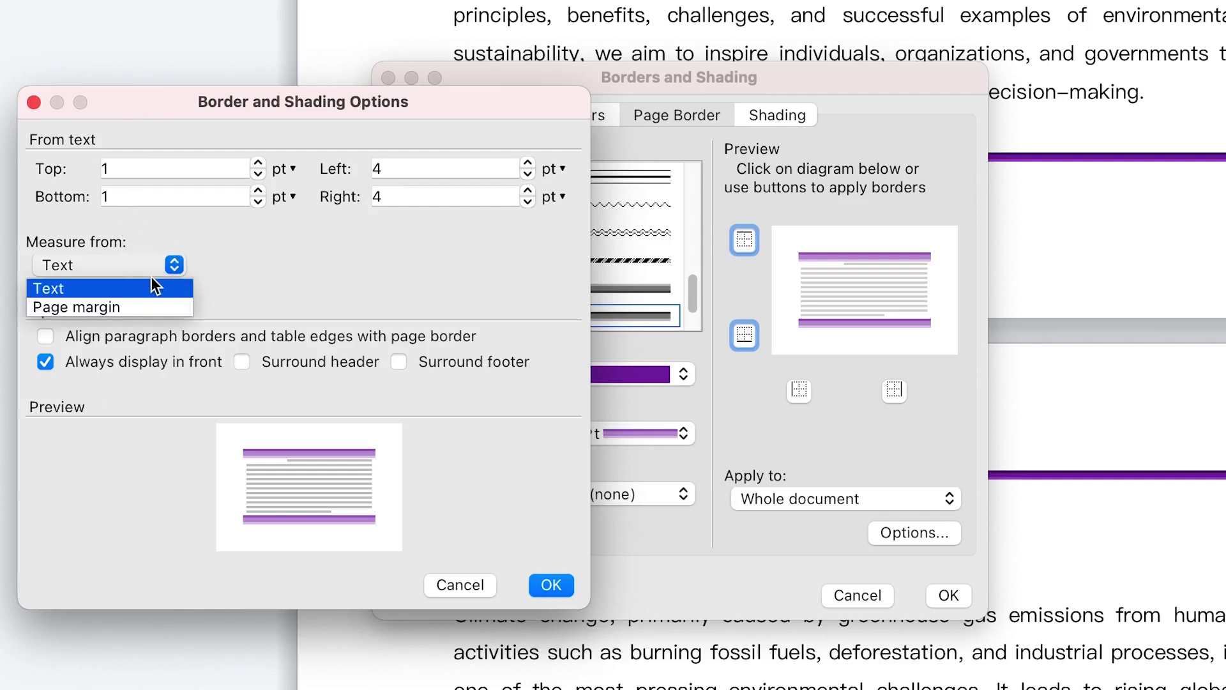
pyautogui.click(241, 259)
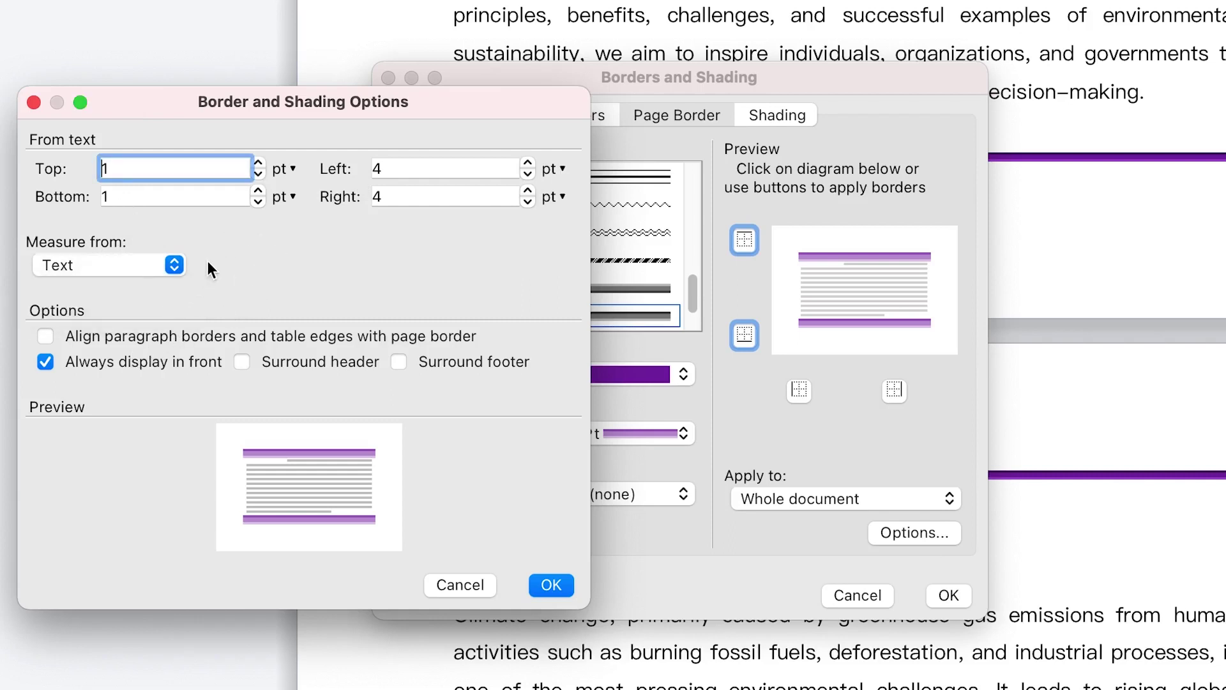
pyautogui.click(549, 586)
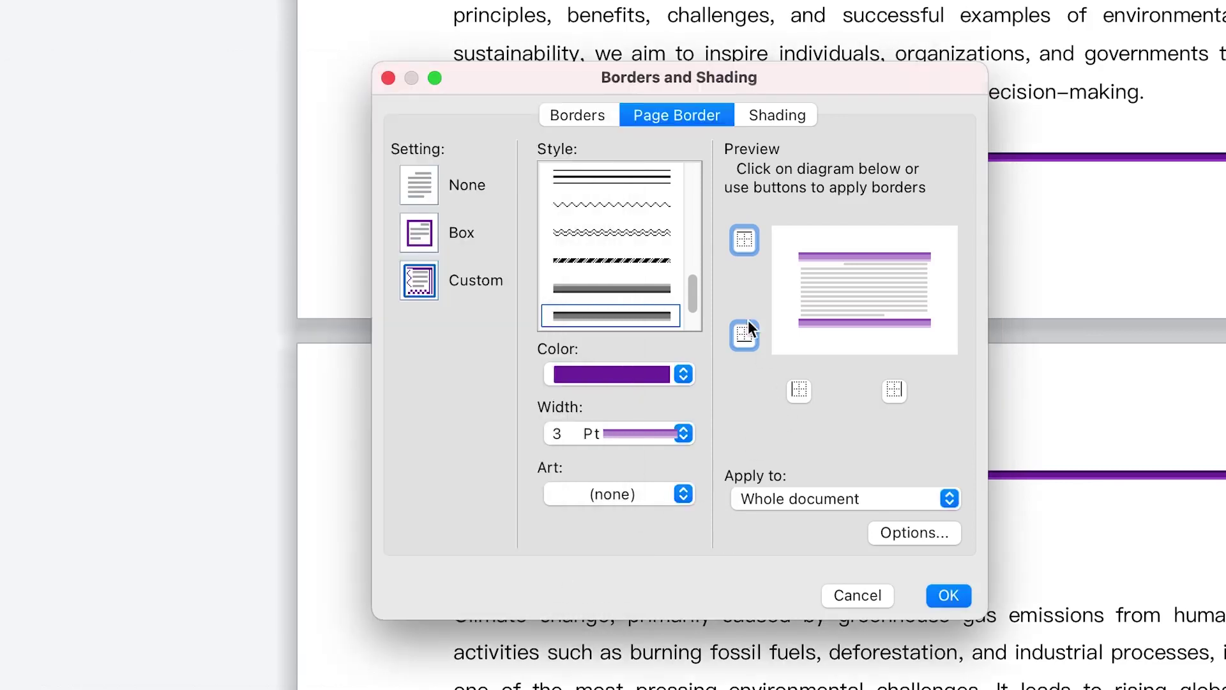
# Browse the Shading tab's fill colours without choosing one.
pyautogui.click(753, 113)
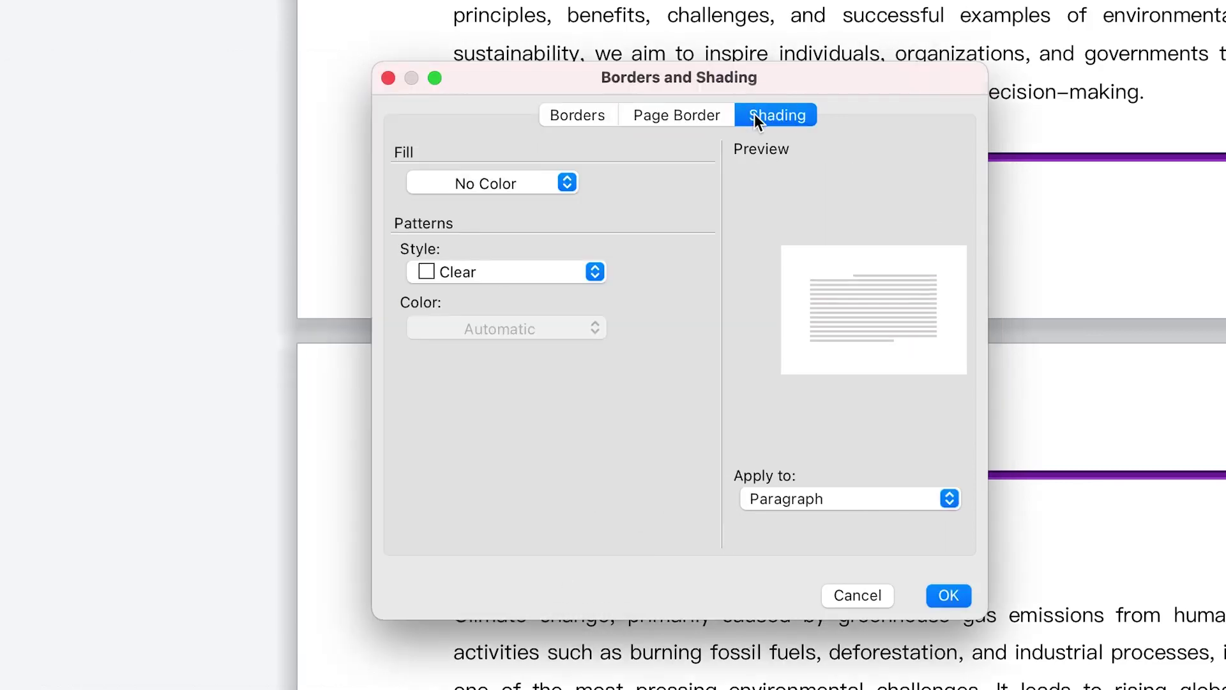
pyautogui.click(688, 189)
pyautogui.click(504, 178)
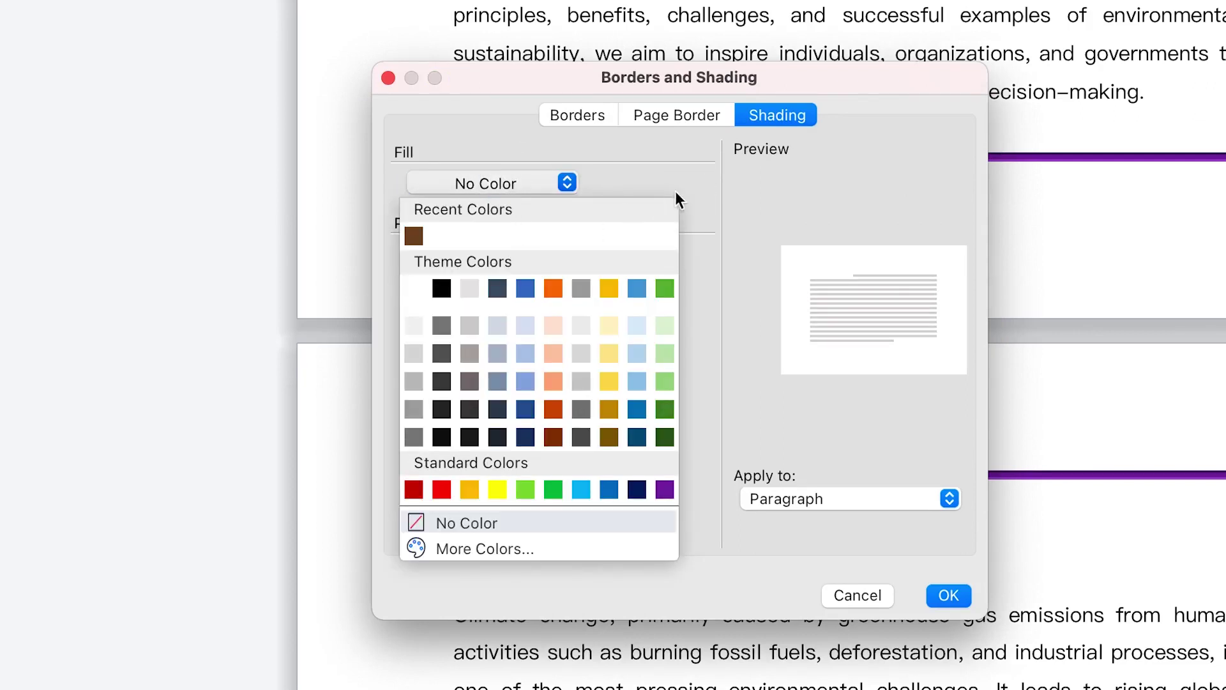
pyautogui.click(696, 189)
pyautogui.click(677, 121)
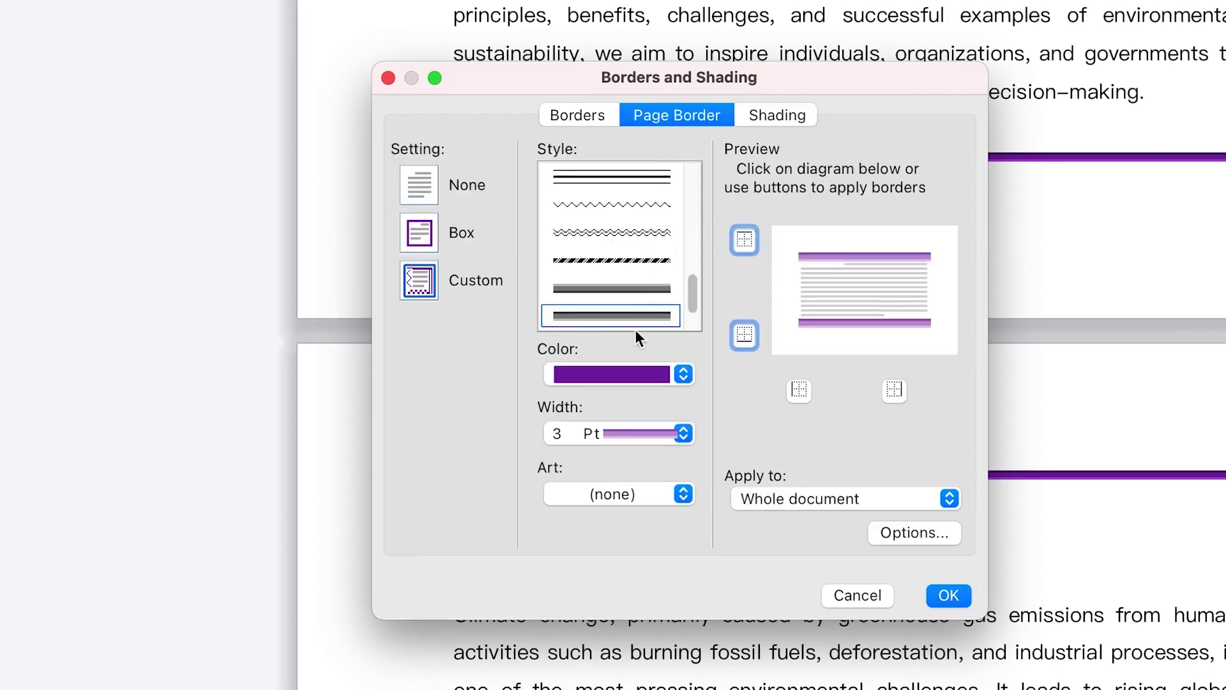
# Add the left and right border sides back, pick orange shading fill, and apply.
pyautogui.scroll(3, 649, 234)
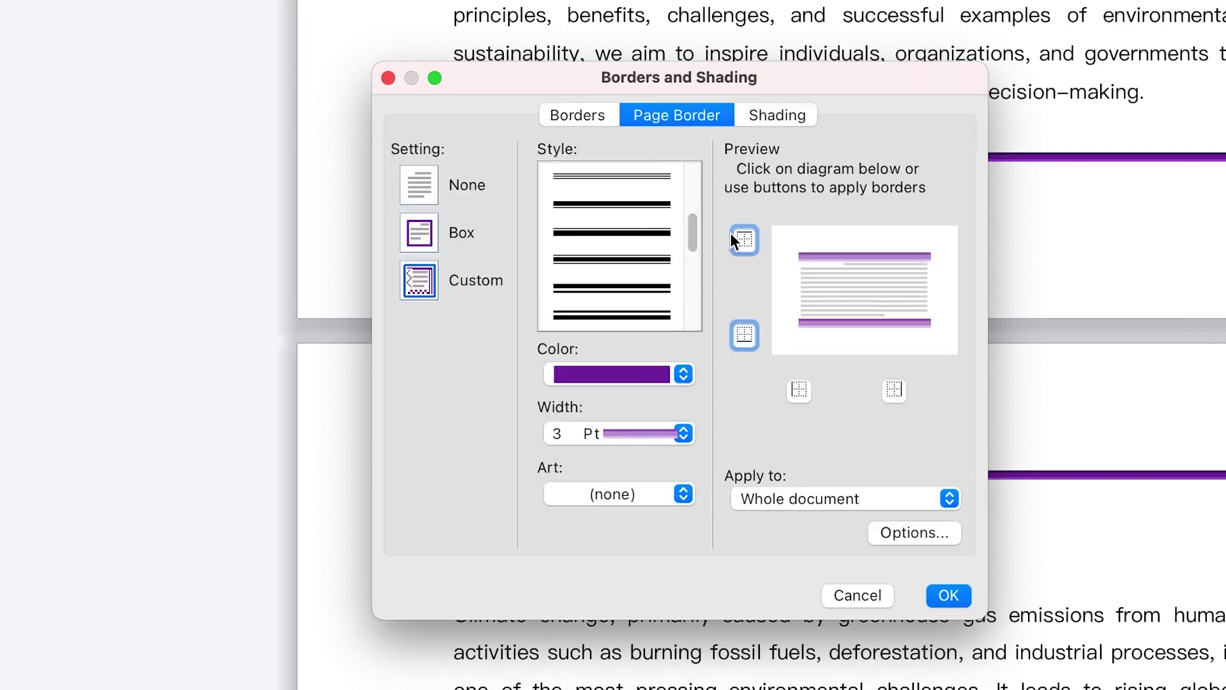
pyautogui.click(796, 389)
pyautogui.click(895, 390)
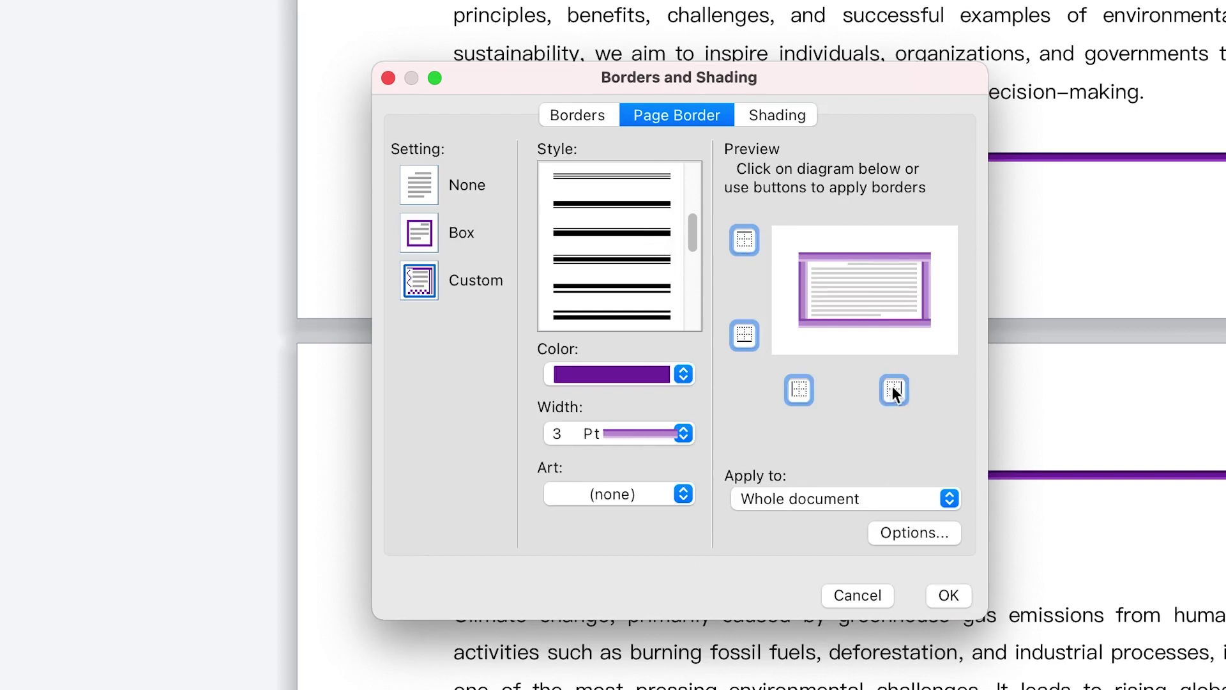
pyautogui.click(758, 115)
pyautogui.click(543, 191)
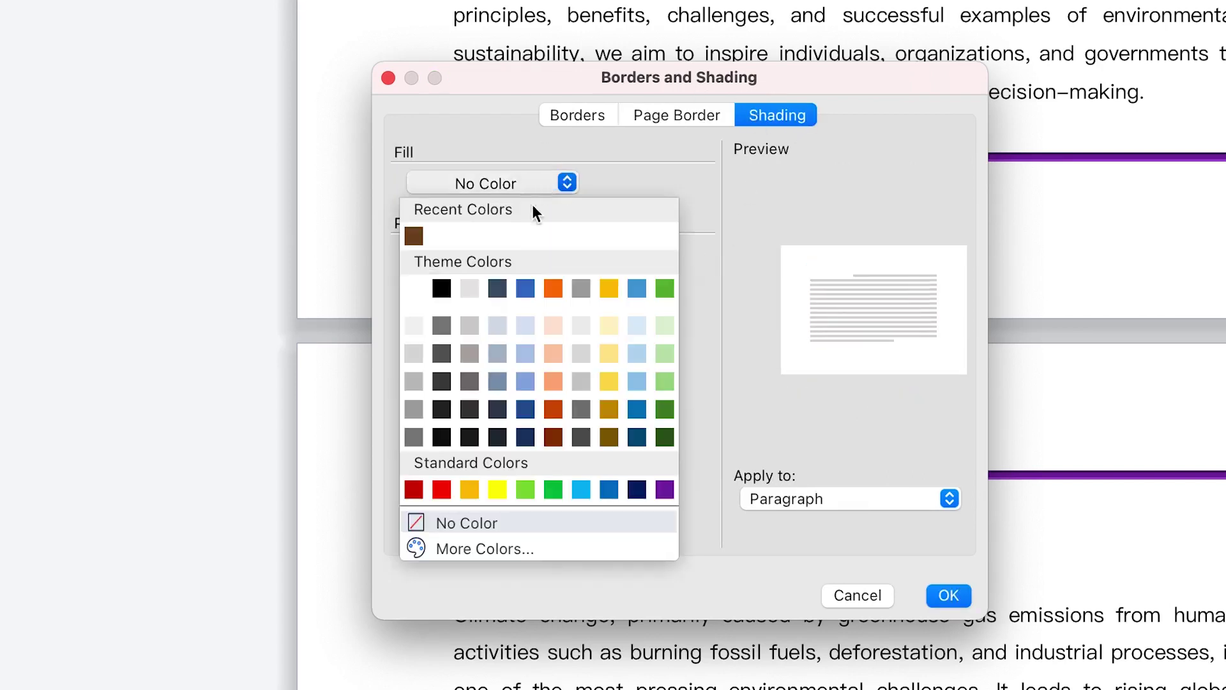
pyautogui.click(549, 298)
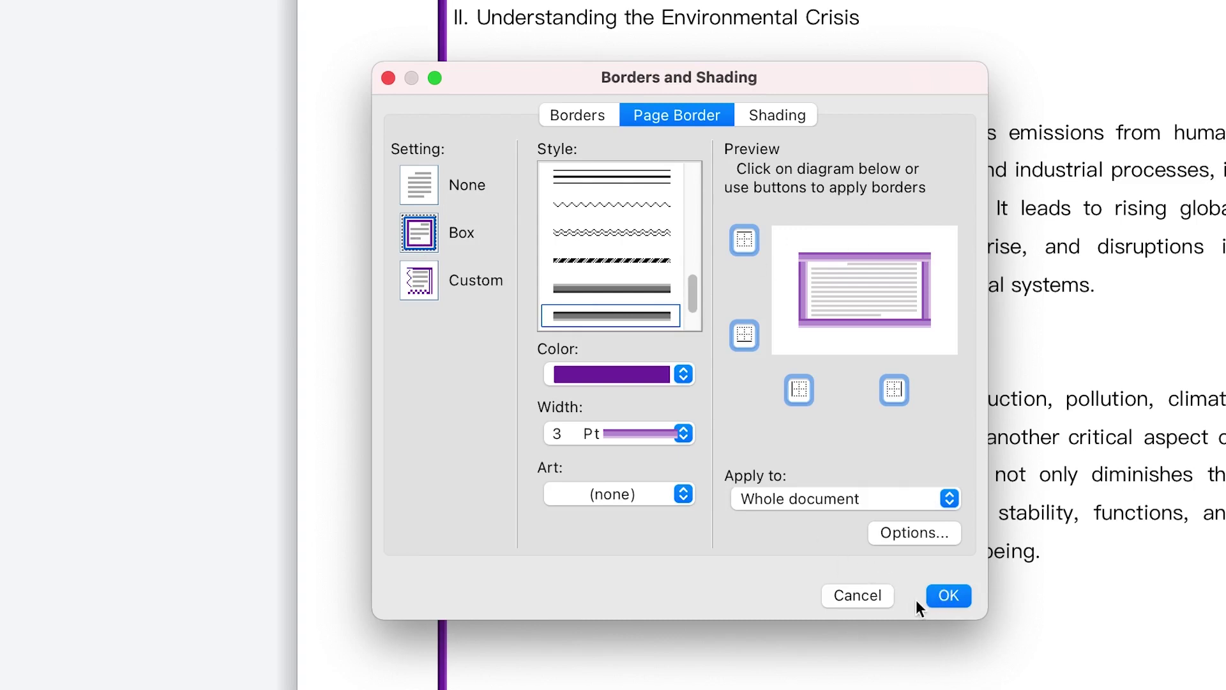
pyautogui.click(882, 595)
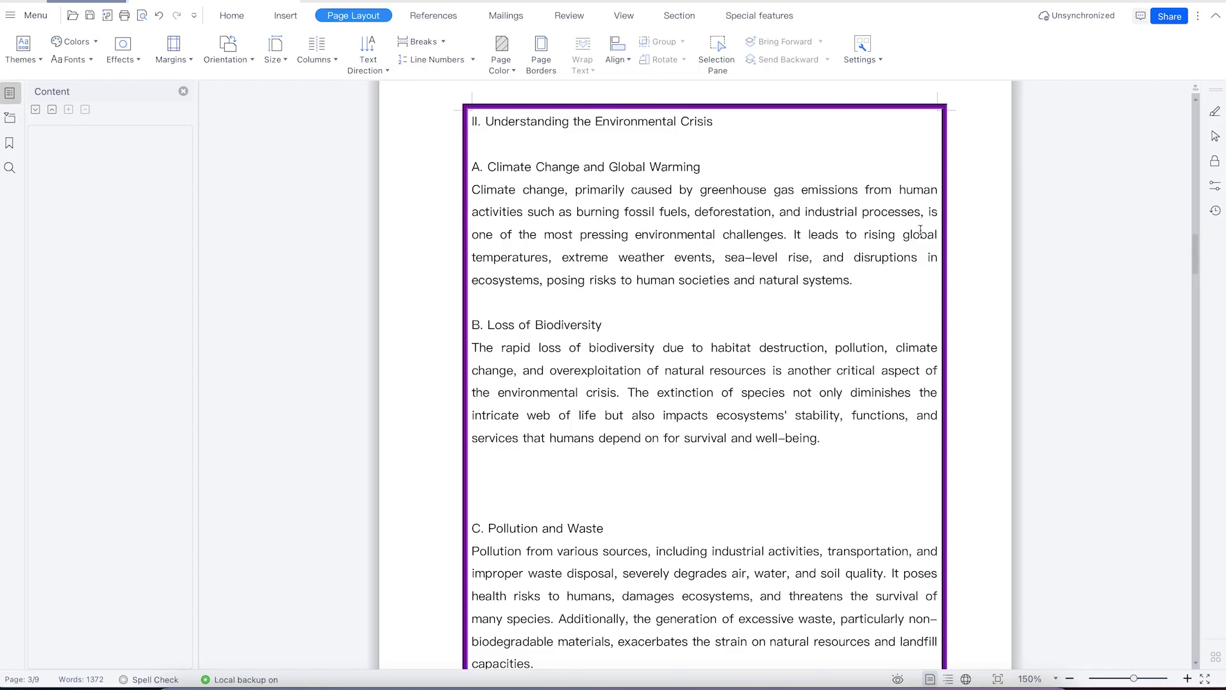
pyautogui.click(548, 72)
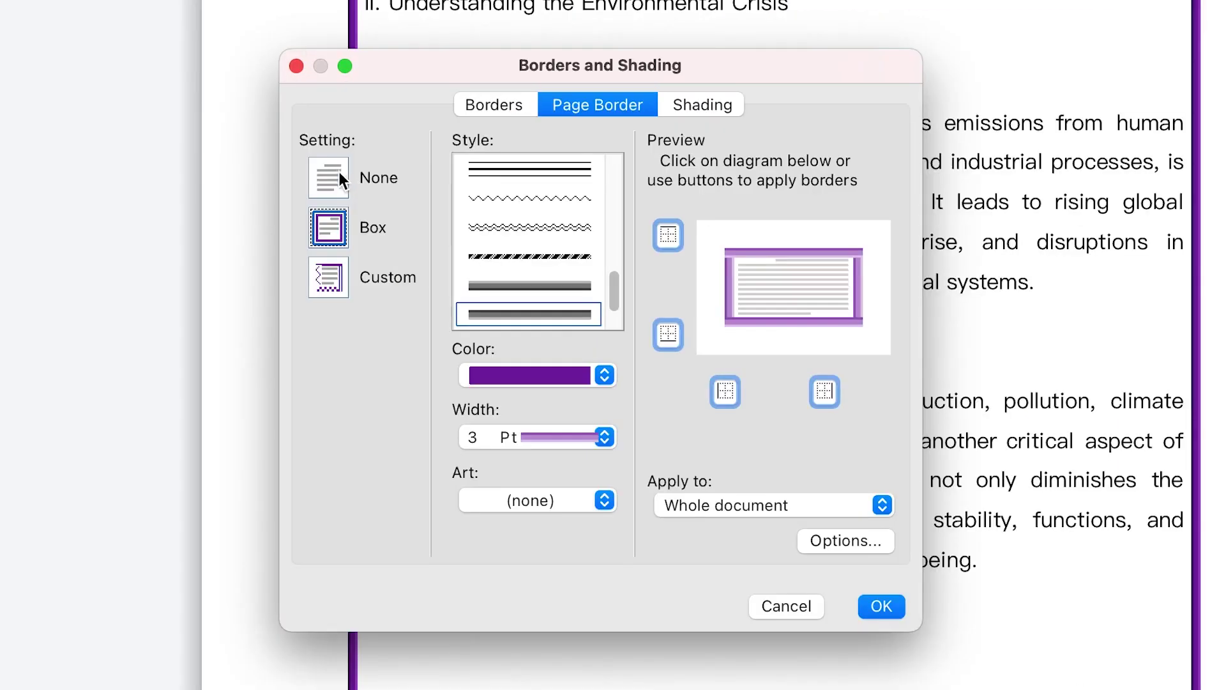
pyautogui.click(457, 218)
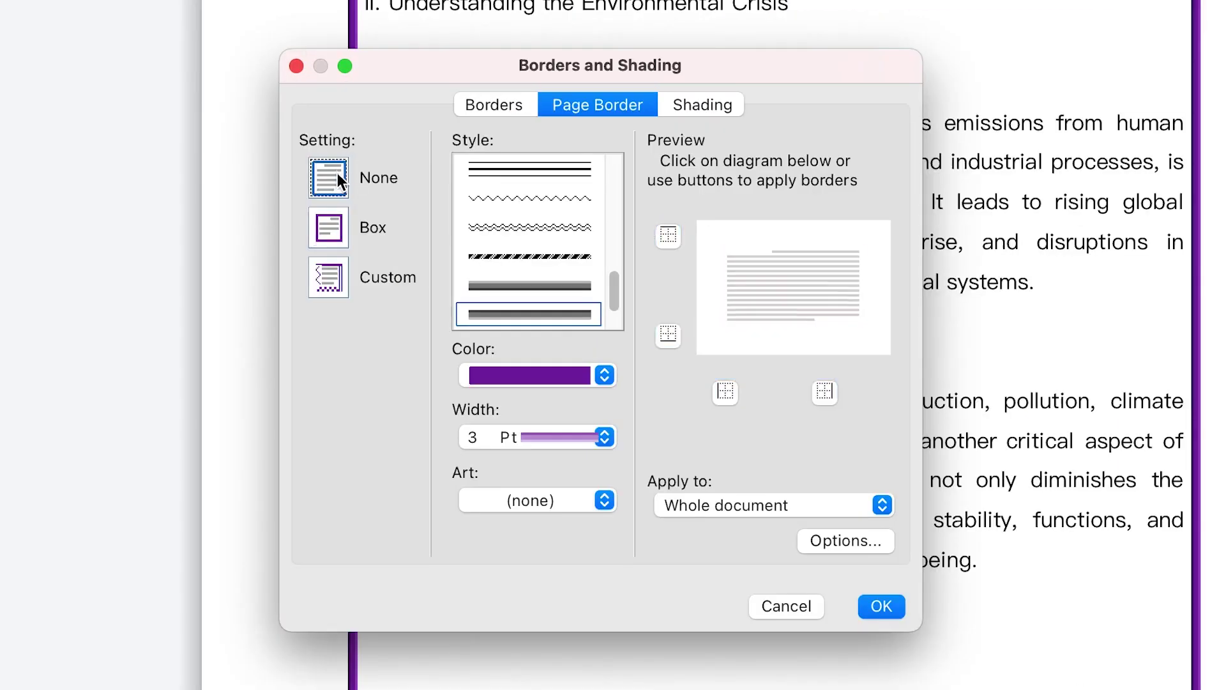
pyautogui.click(901, 604)
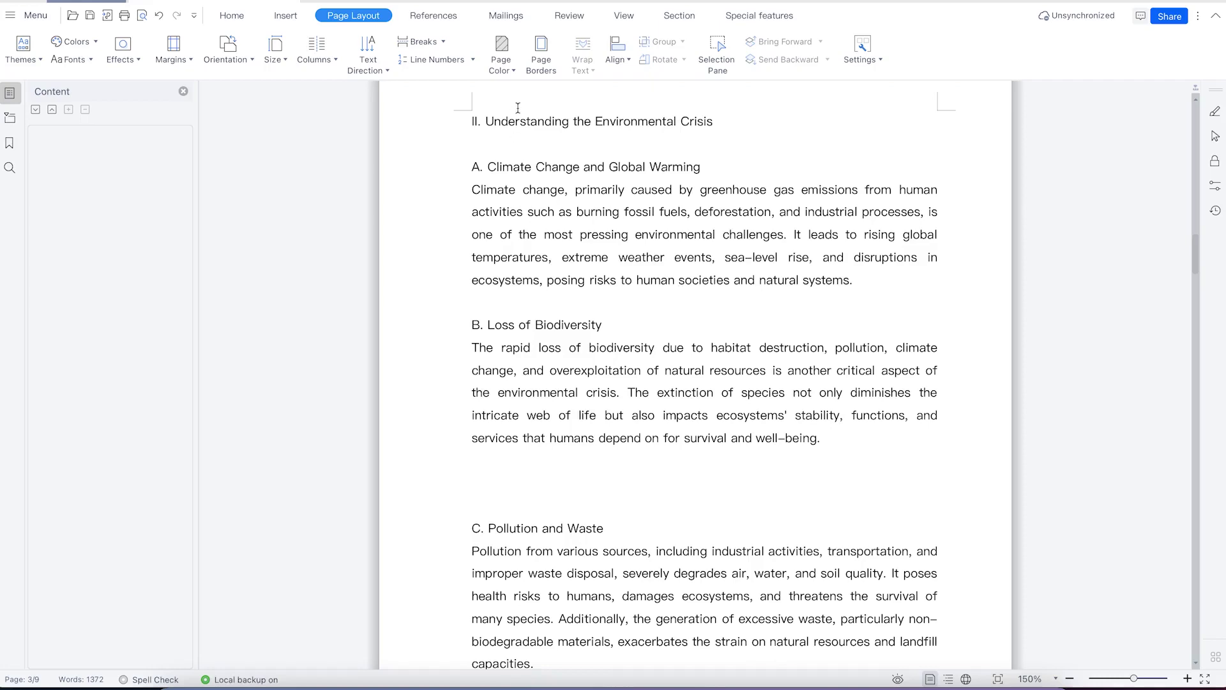
pyautogui.scroll(3, 731, 326)
# Apply a brown double wavy 0.75 Pt box border to the whole document.
pyautogui.scroll(-4, 731, 326)
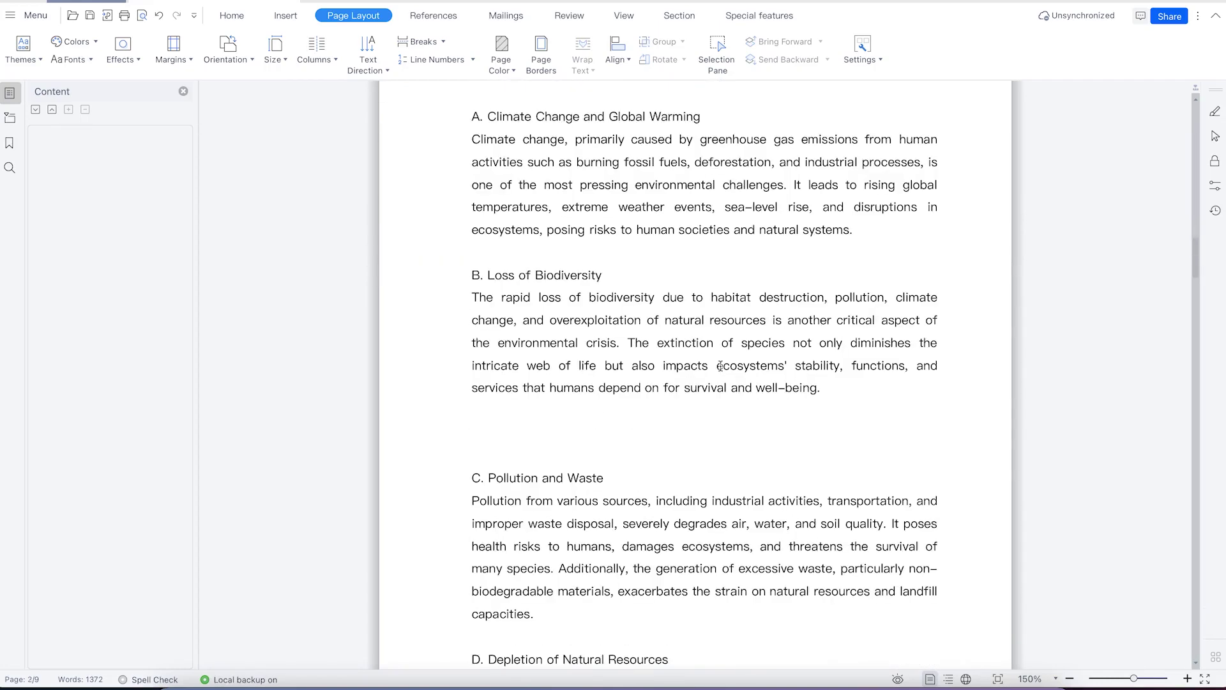
pyautogui.click(535, 50)
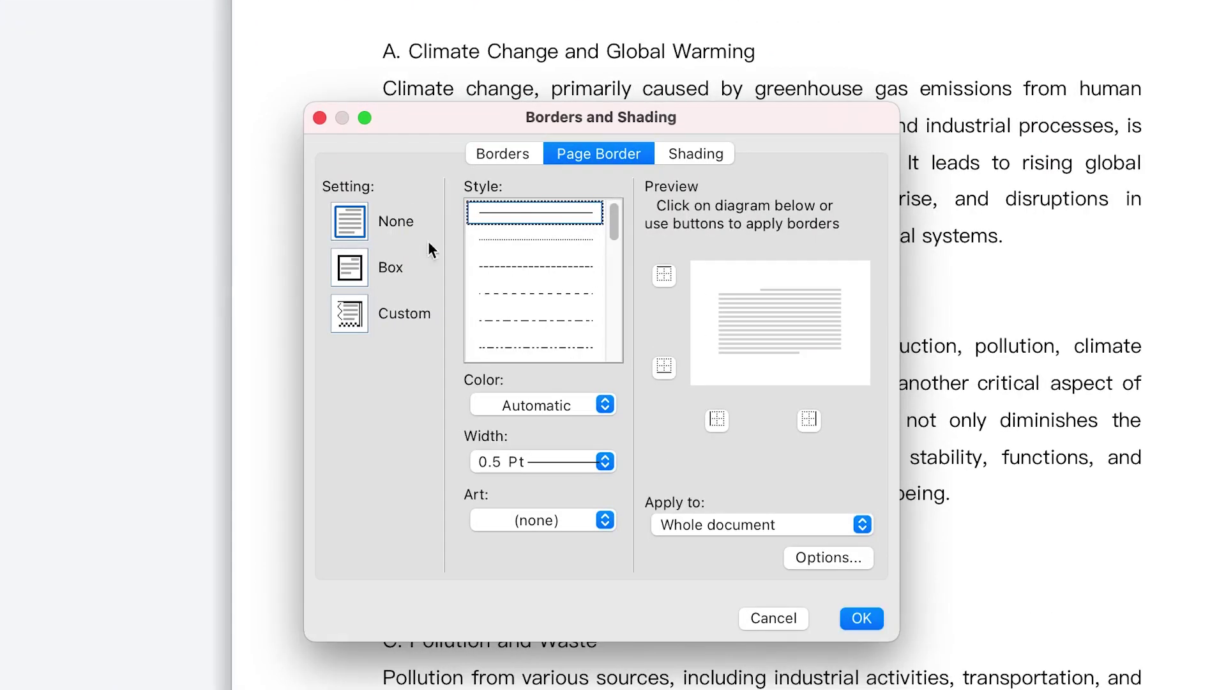
pyautogui.scroll(-5, 539, 310)
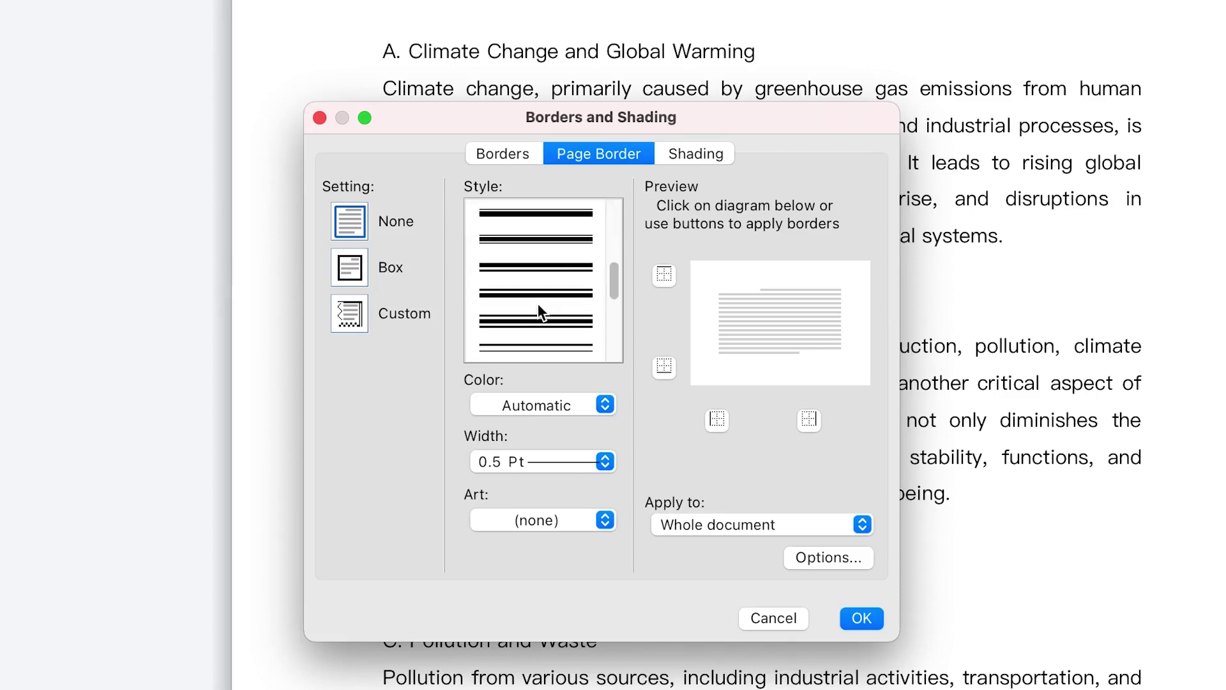
pyautogui.scroll(-3, 544, 281)
pyautogui.click(539, 268)
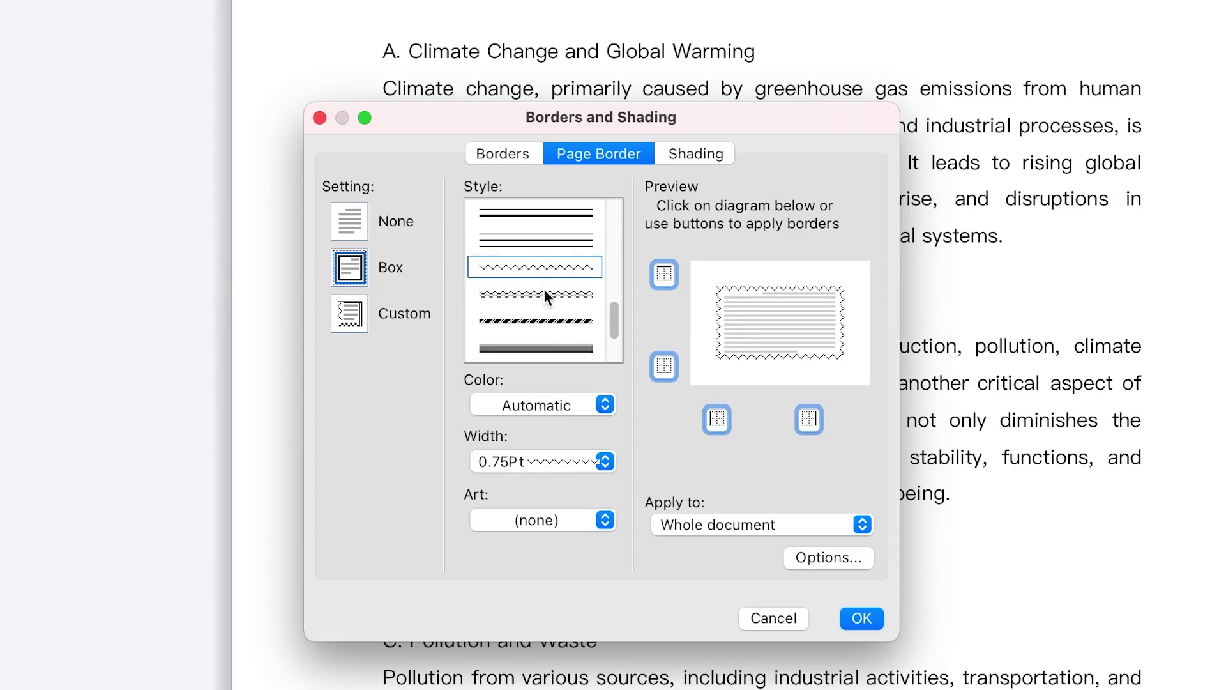
pyautogui.click(543, 291)
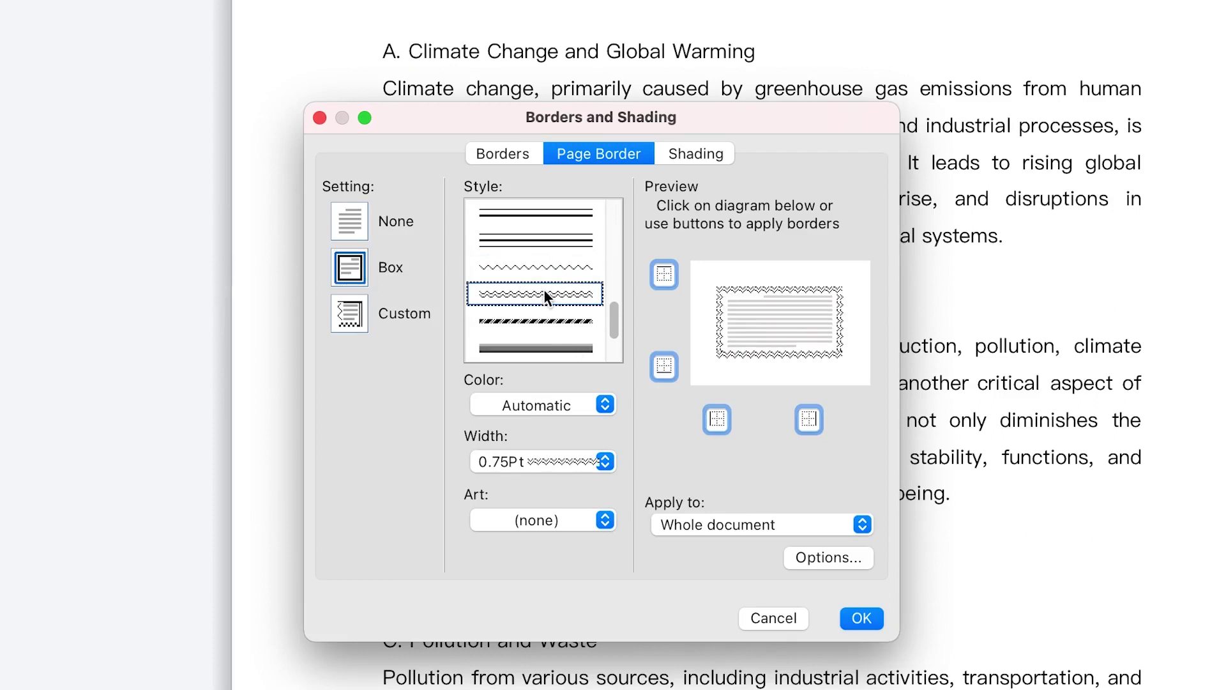
pyautogui.click(539, 401)
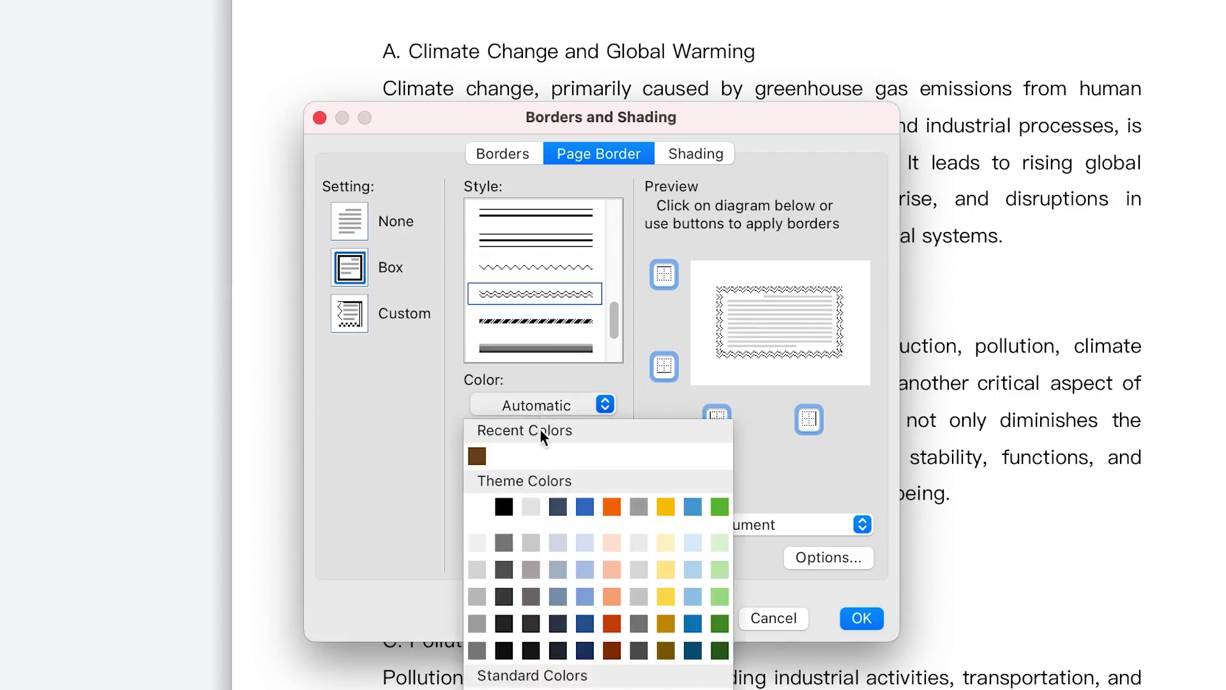
pyautogui.click(476, 457)
pyautogui.click(856, 609)
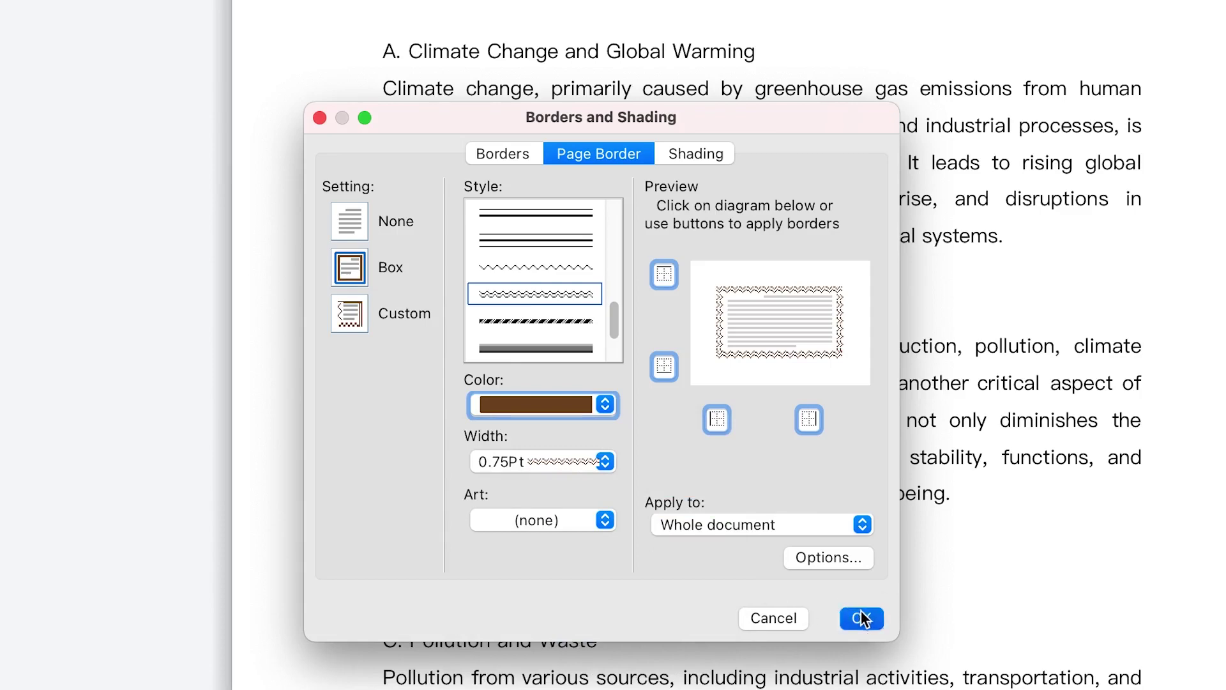
pyautogui.scroll(5, 684, 367)
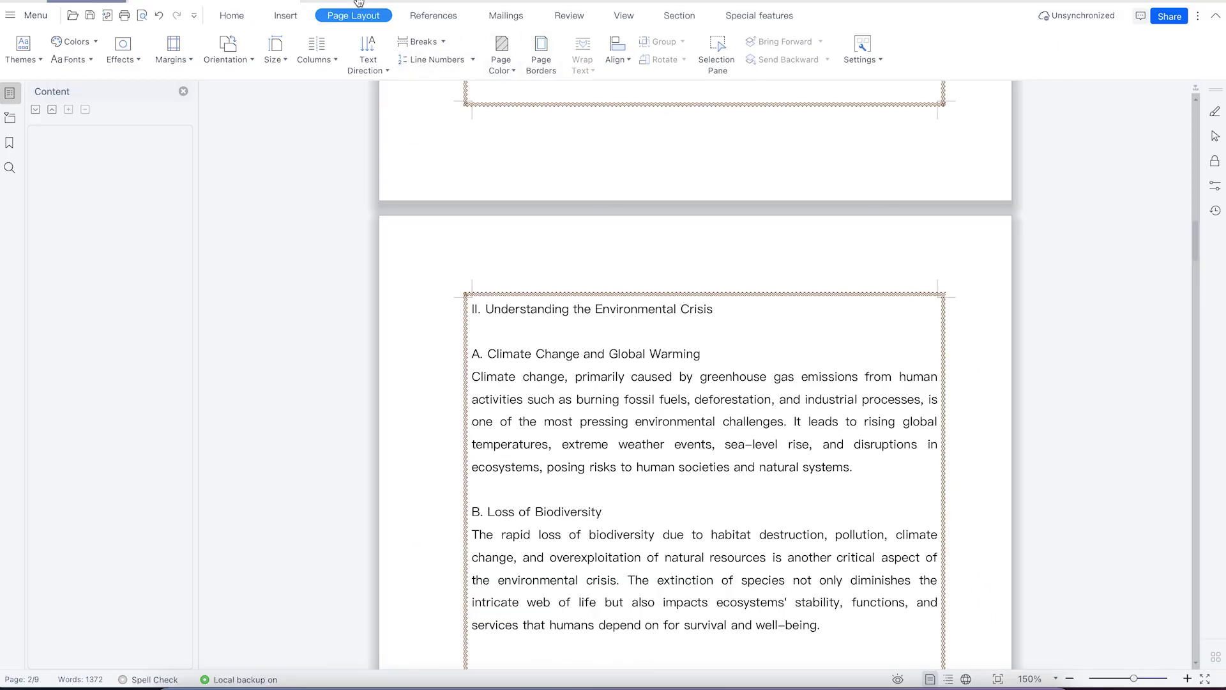
# Apply the second red Gradient Fill swatch as the page colour.
pyautogui.click(502, 51)
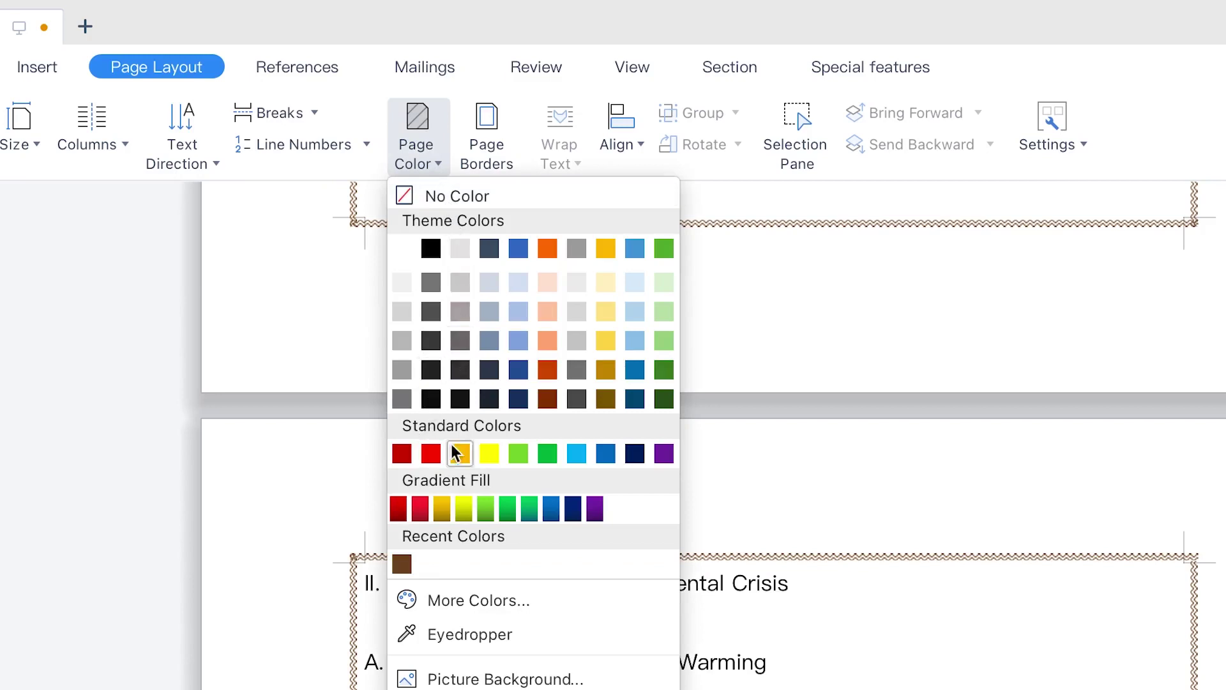
pyautogui.click(422, 509)
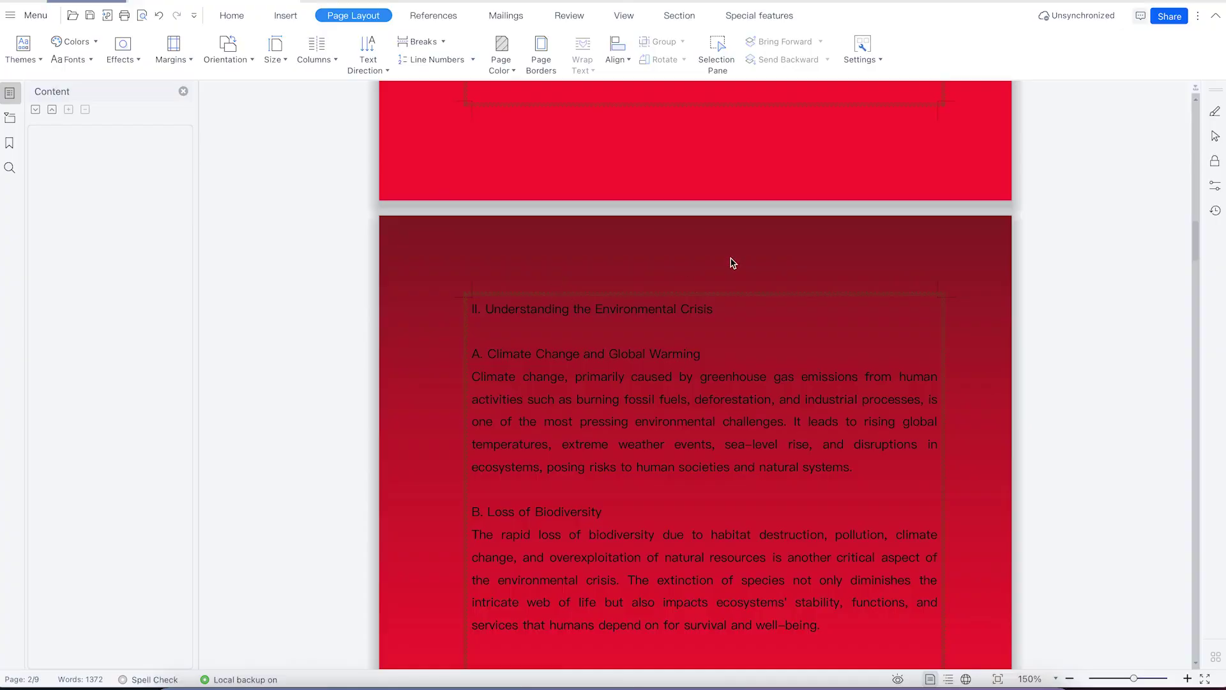
pyautogui.scroll(15, 792, 415)
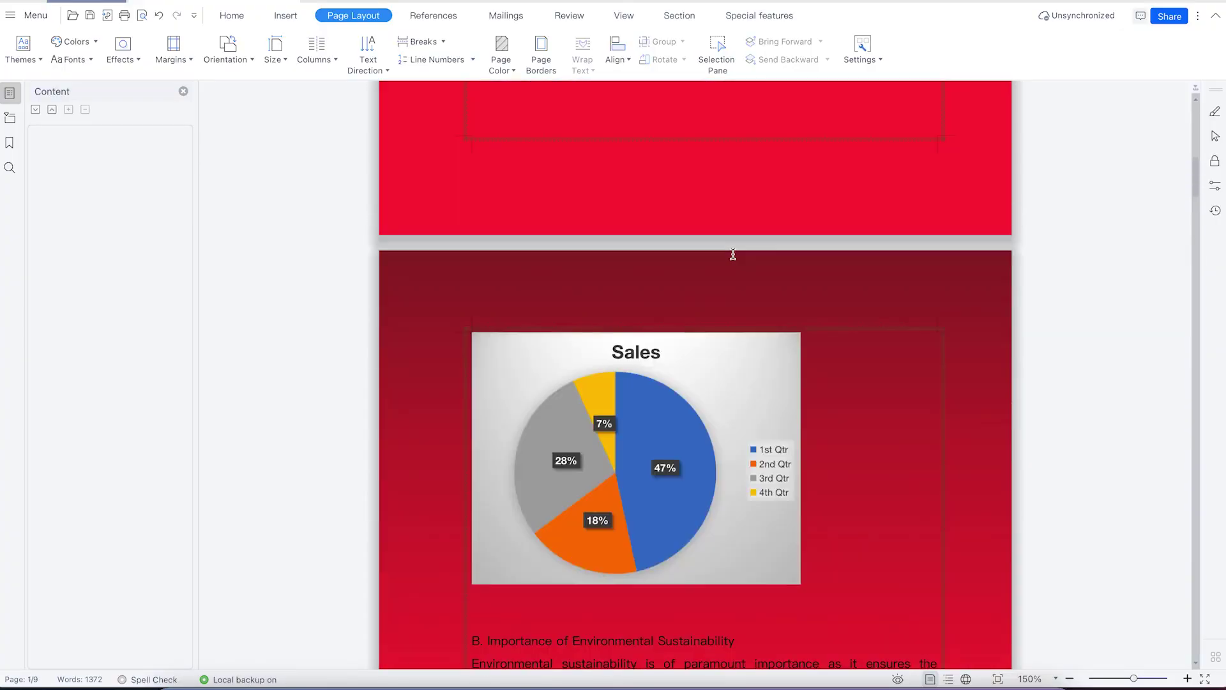
pyautogui.scroll(-8, 732, 253)
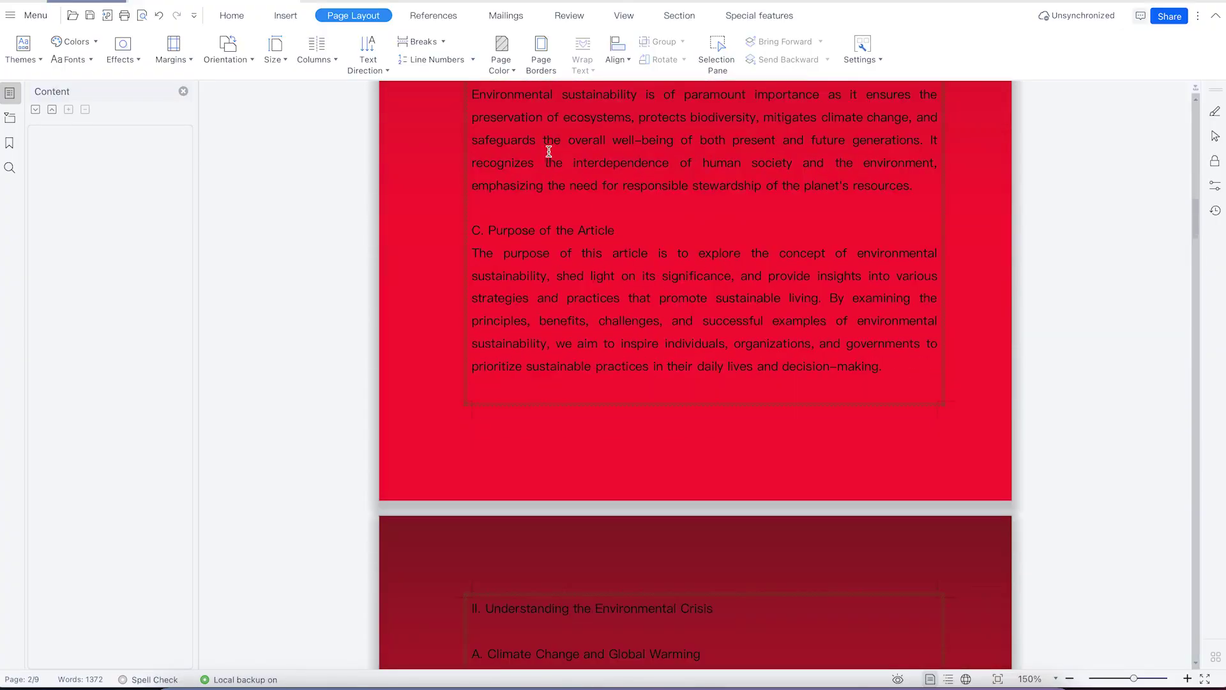
pyautogui.click(502, 55)
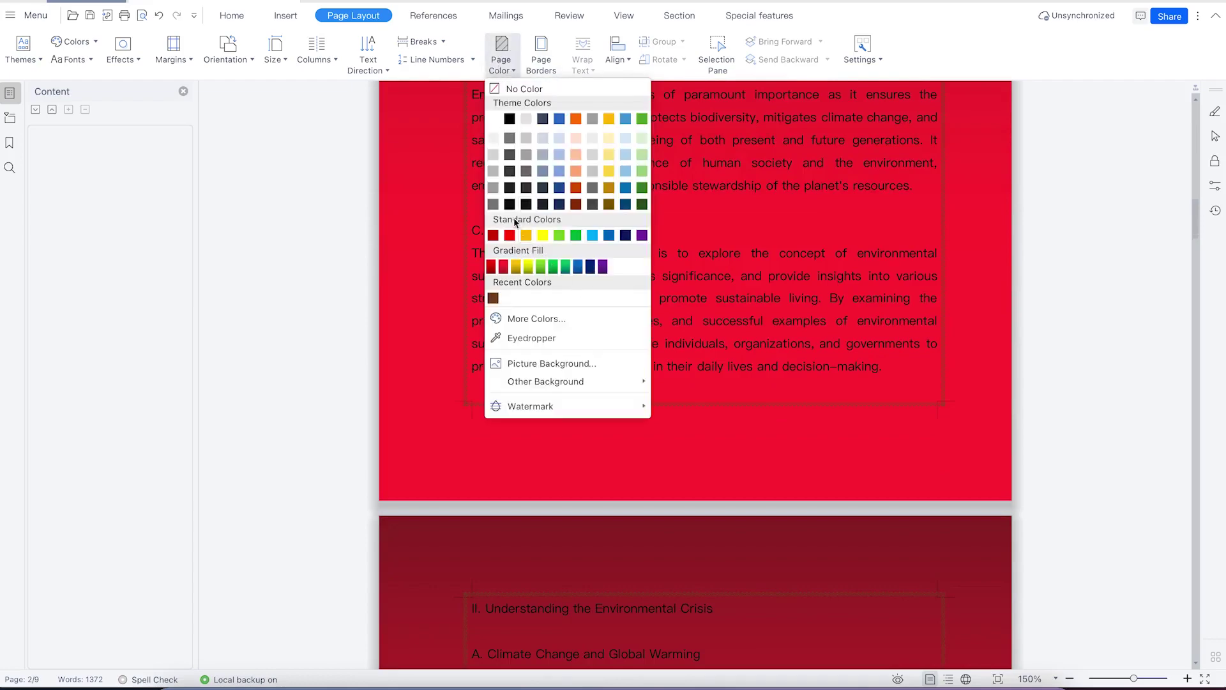
# Try a grey page colour, then set a custom dark teal from More Colors.
pyautogui.click(494, 188)
pyautogui.scroll(5, 745, 349)
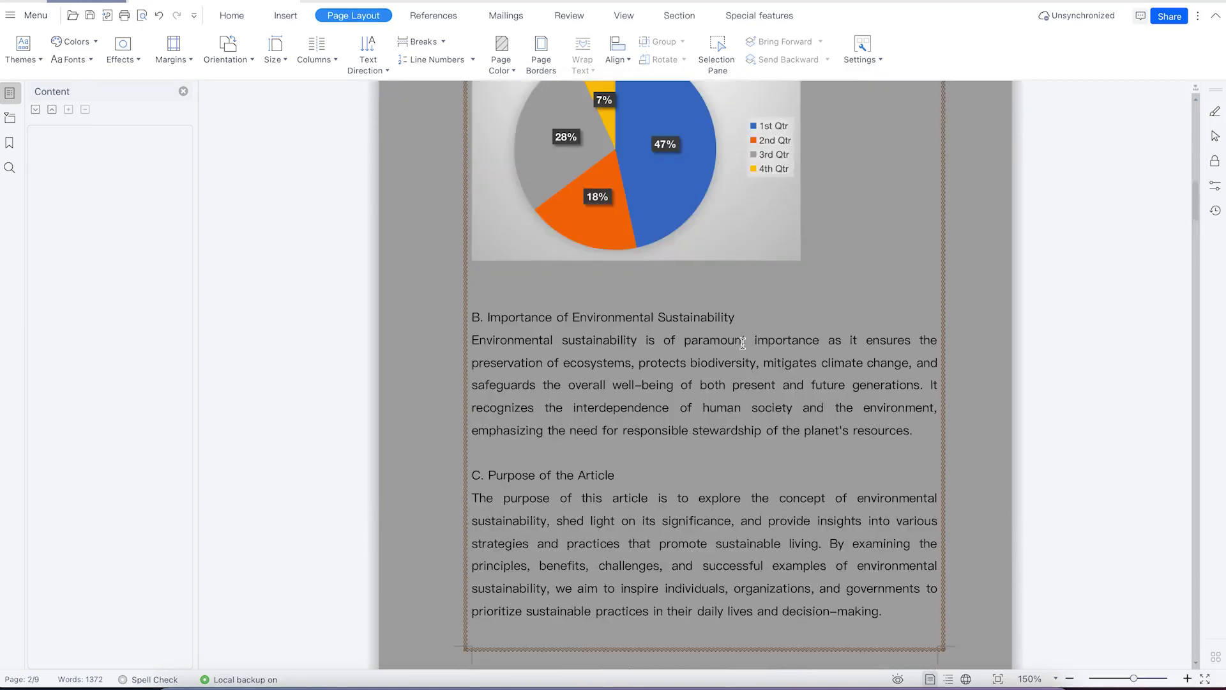
pyautogui.click(504, 62)
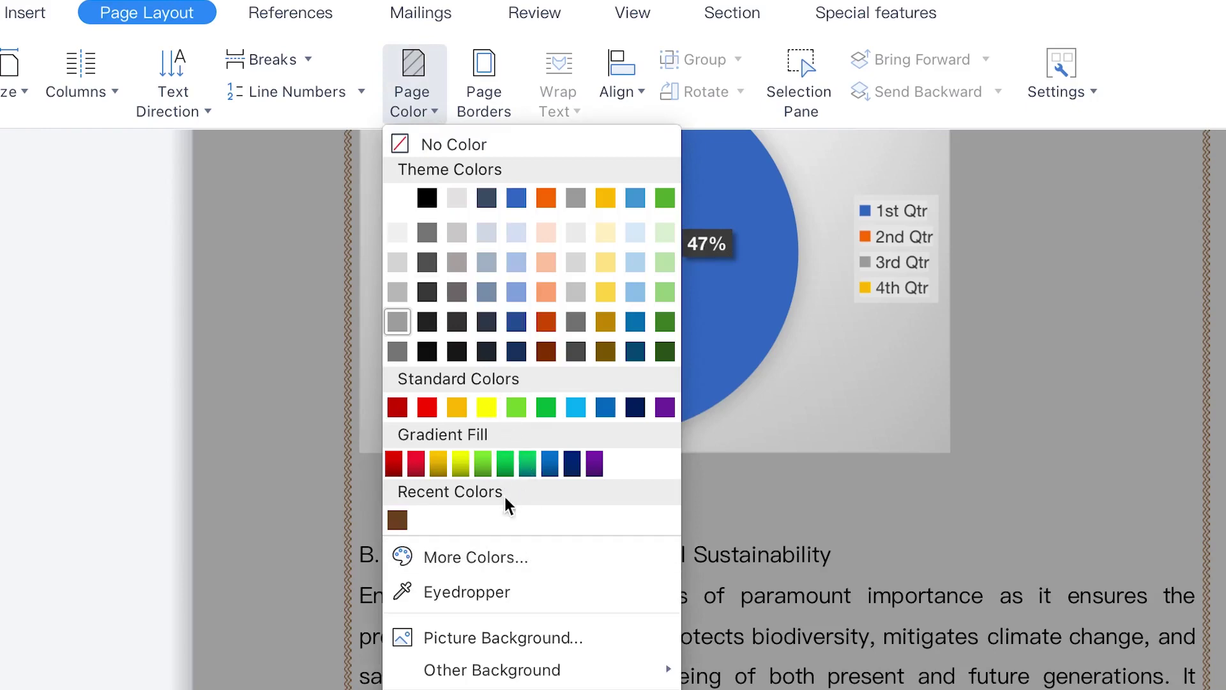
pyautogui.click(516, 562)
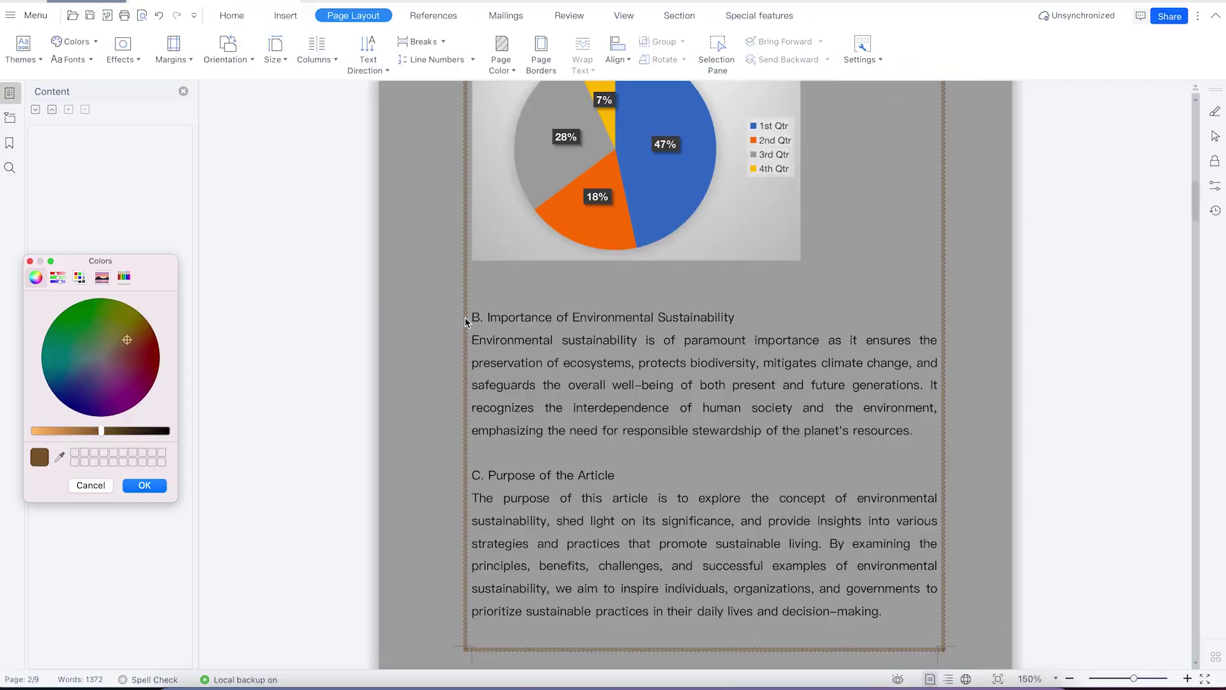
pyautogui.moveTo(115, 382); pyautogui.dragTo(88, 356)
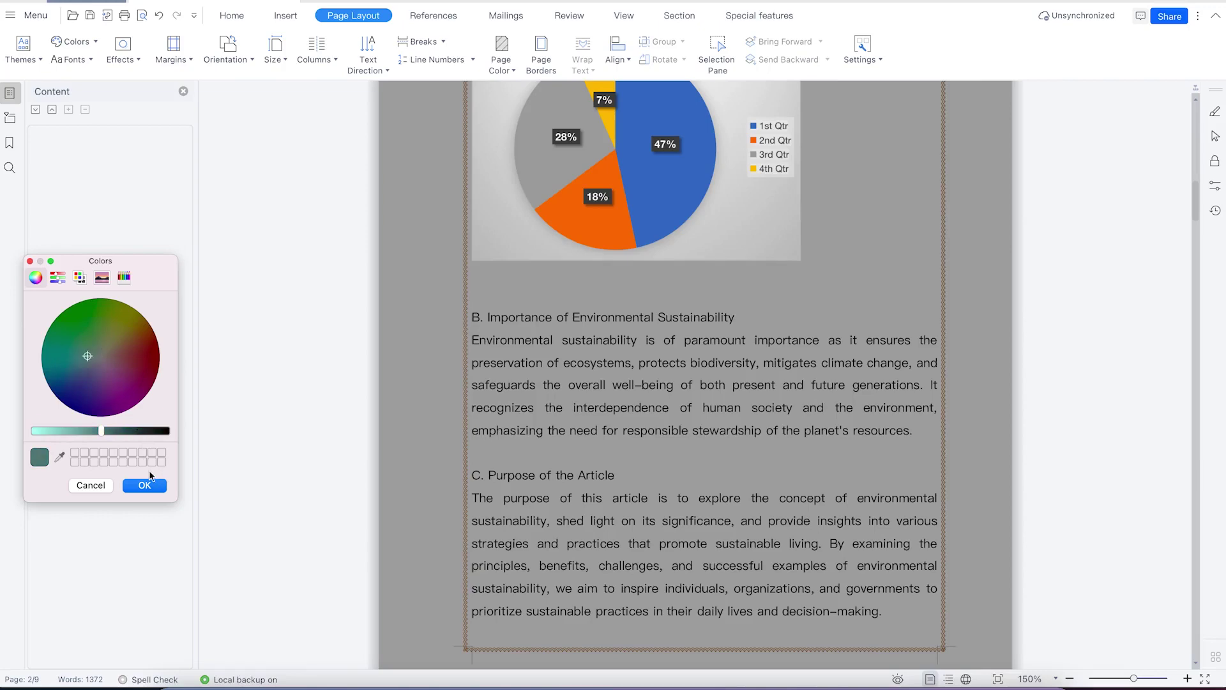
pyautogui.click(143, 485)
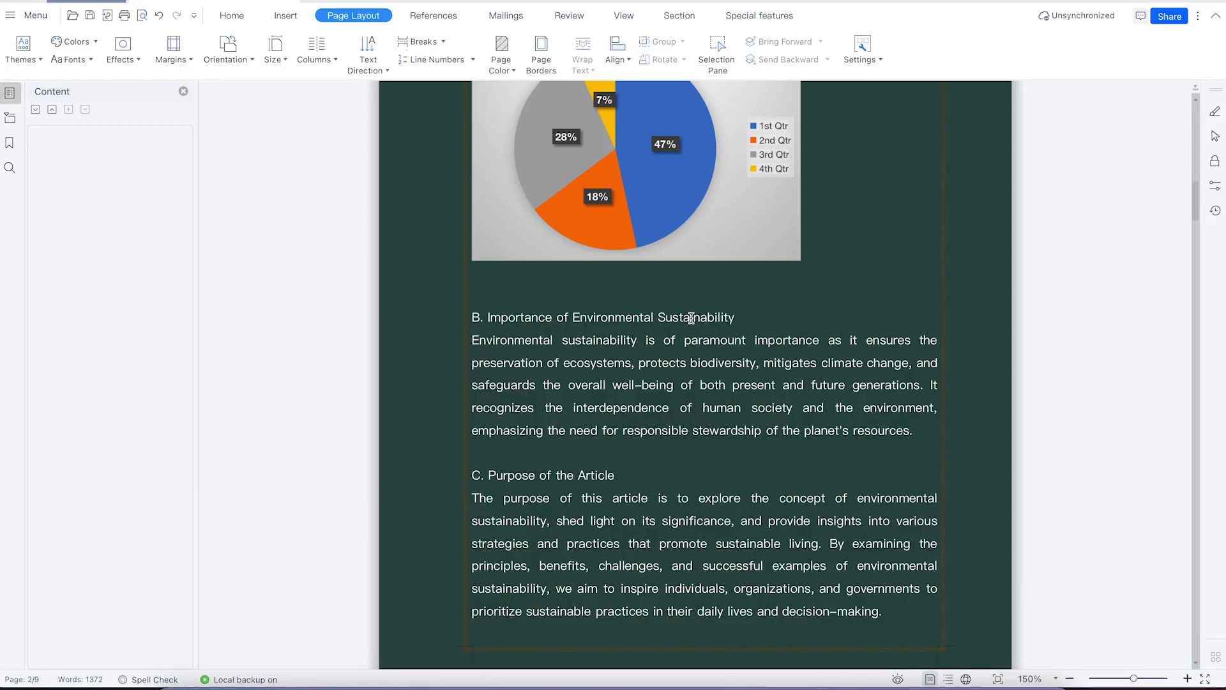
# Review the dark teal background, closing Page Color without further changes.
pyautogui.scroll(3, 736, 324)
pyautogui.scroll(3, 735, 323)
pyautogui.scroll(-20, 732, 325)
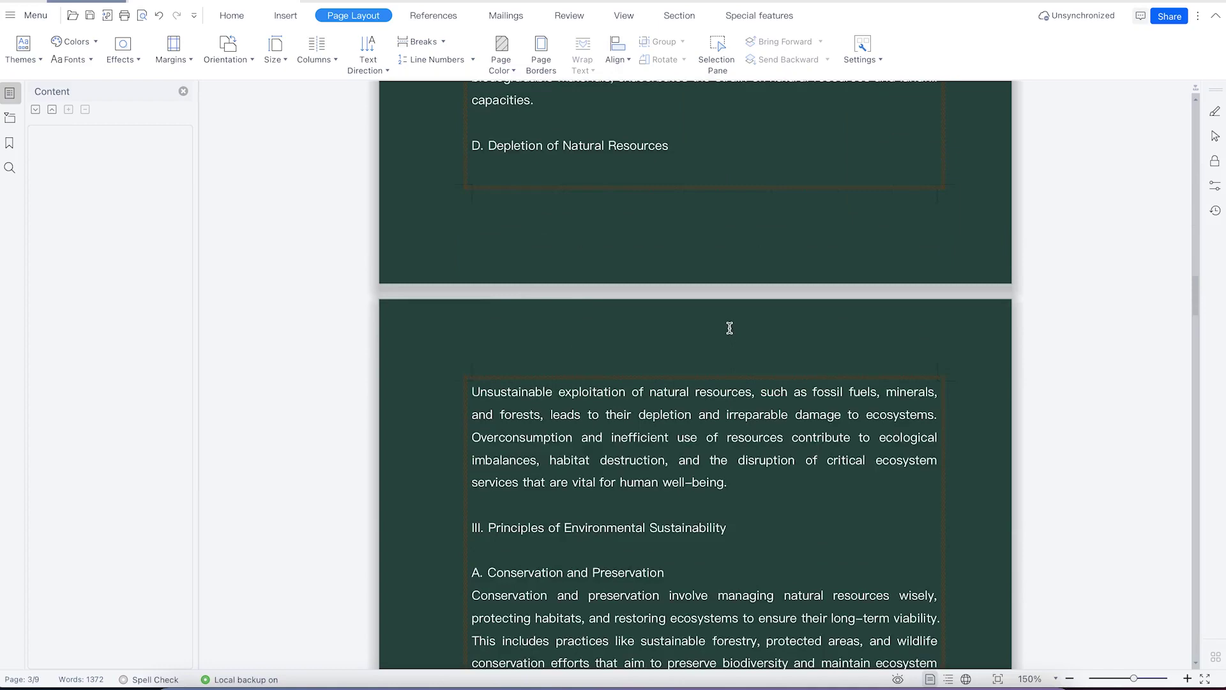
pyautogui.scroll(-3, 730, 327)
pyautogui.scroll(7, 719, 320)
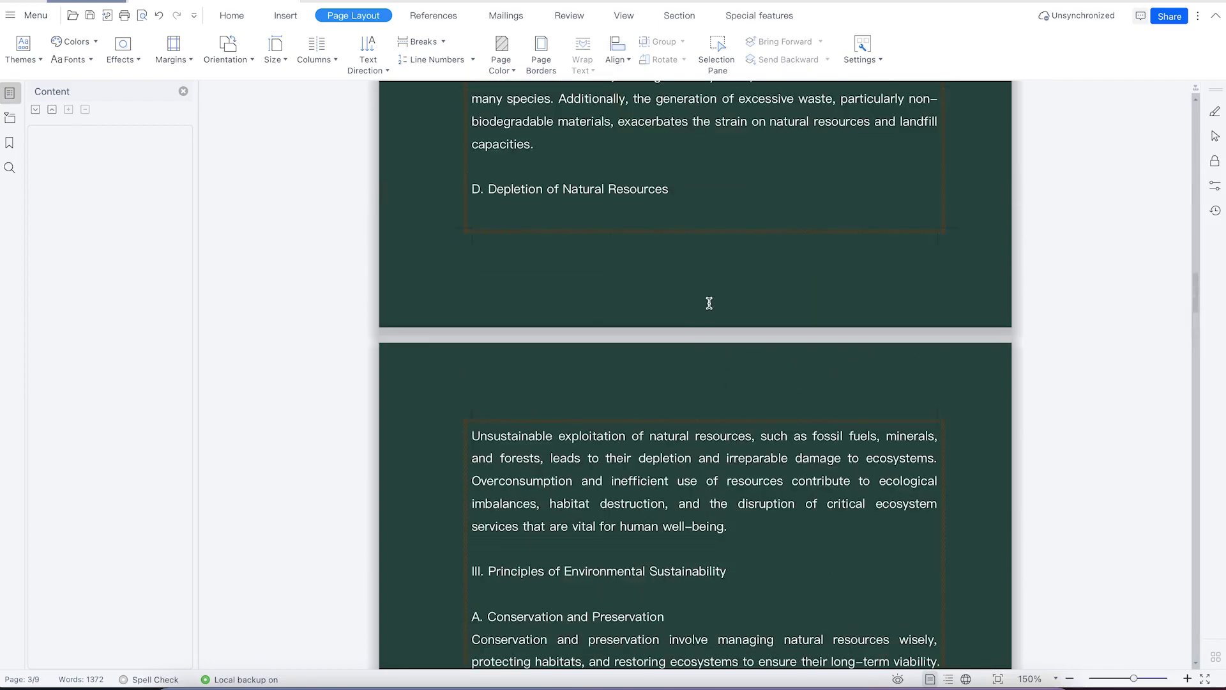
pyautogui.click(511, 70)
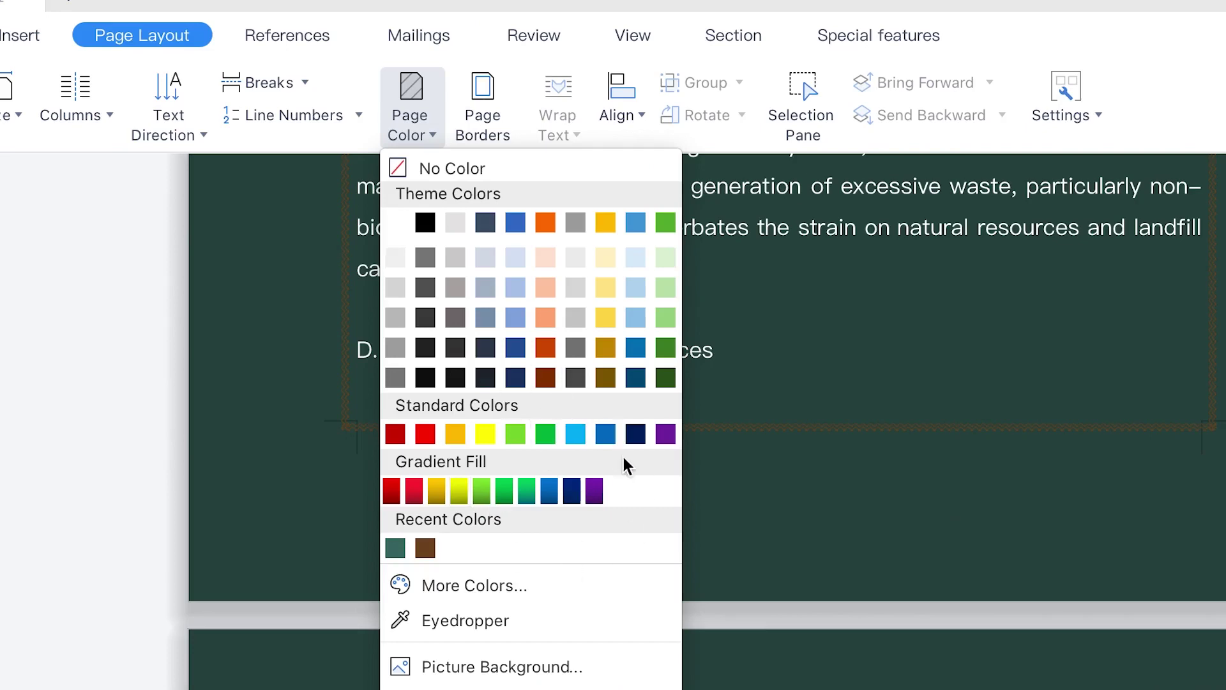
pyautogui.click(1084, 538)
pyautogui.scroll(15, 1084, 538)
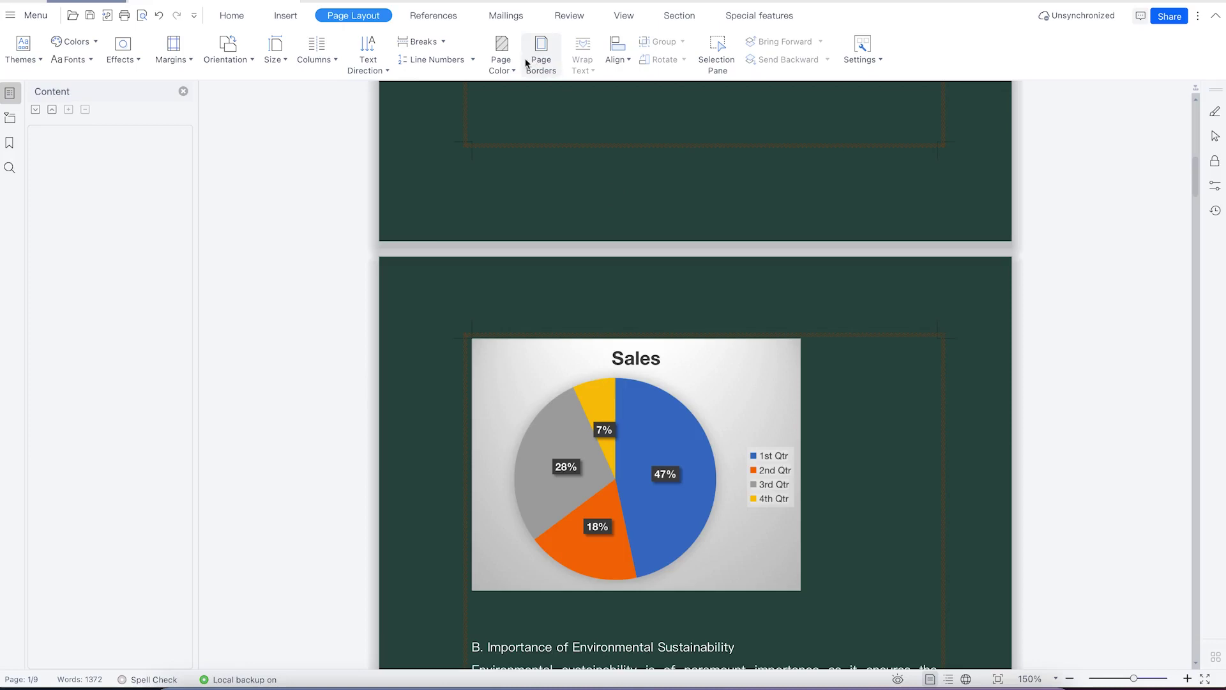
# Sample the yellow pie slice colour (RGB 255,192,0) with the eyedropper as page colour.
pyautogui.click(506, 64)
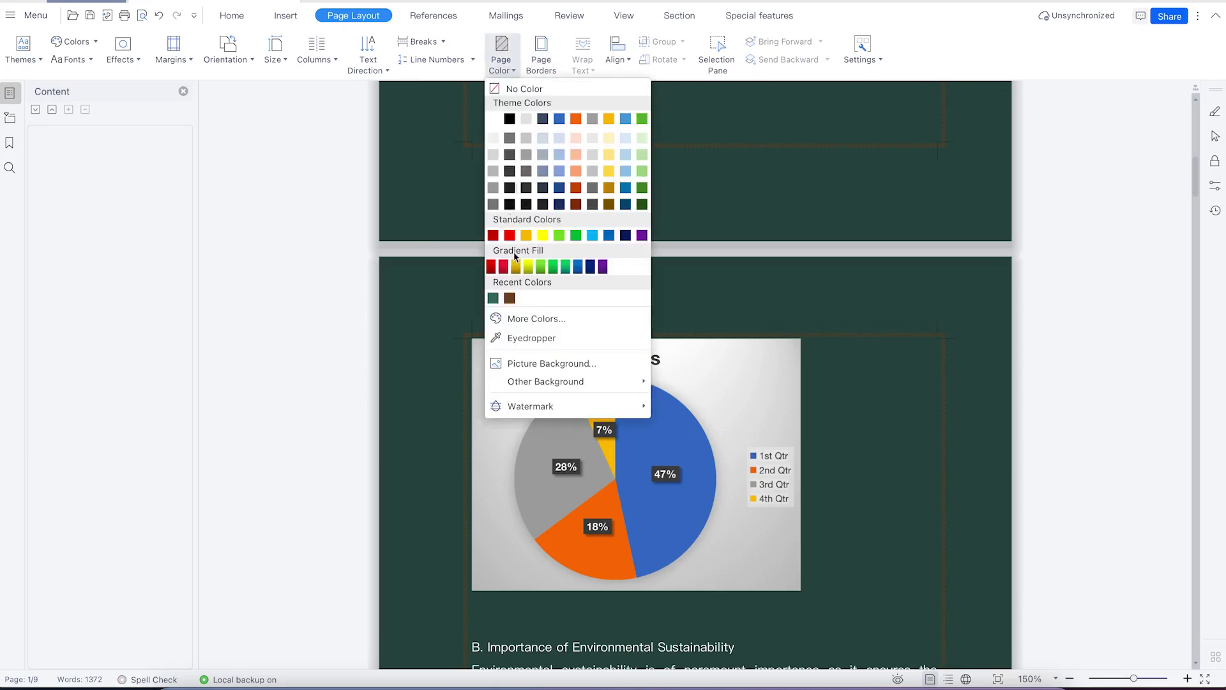
pyautogui.click(541, 339)
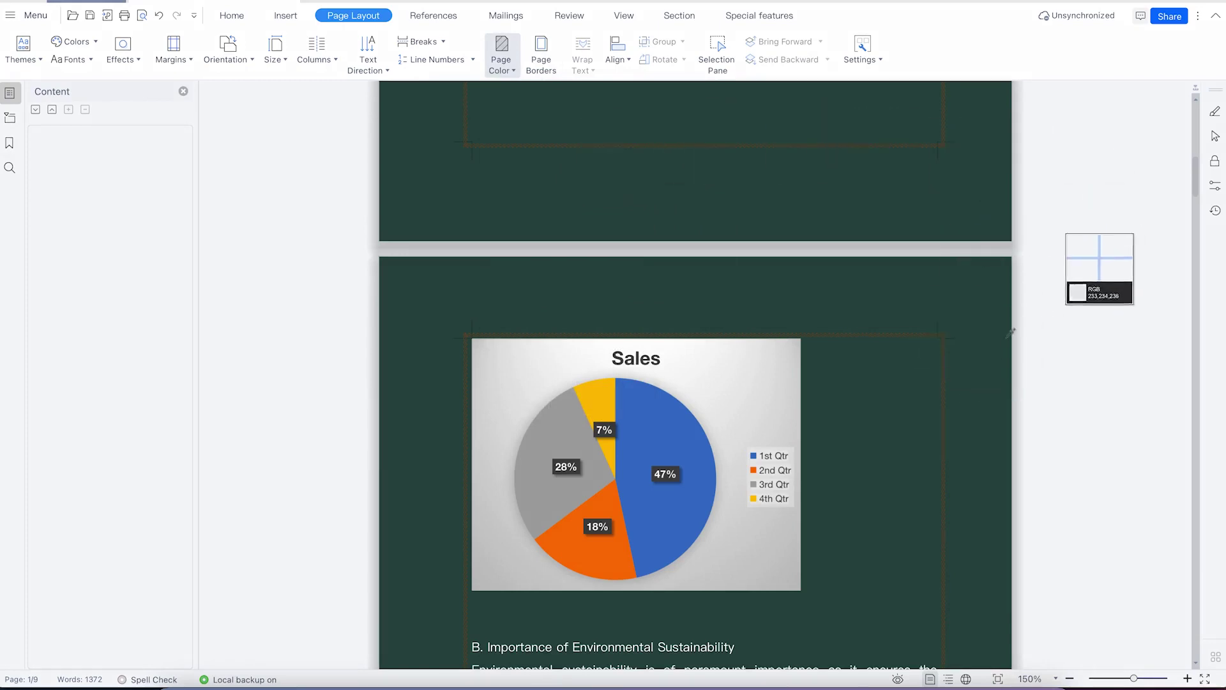
pyautogui.click(614, 385)
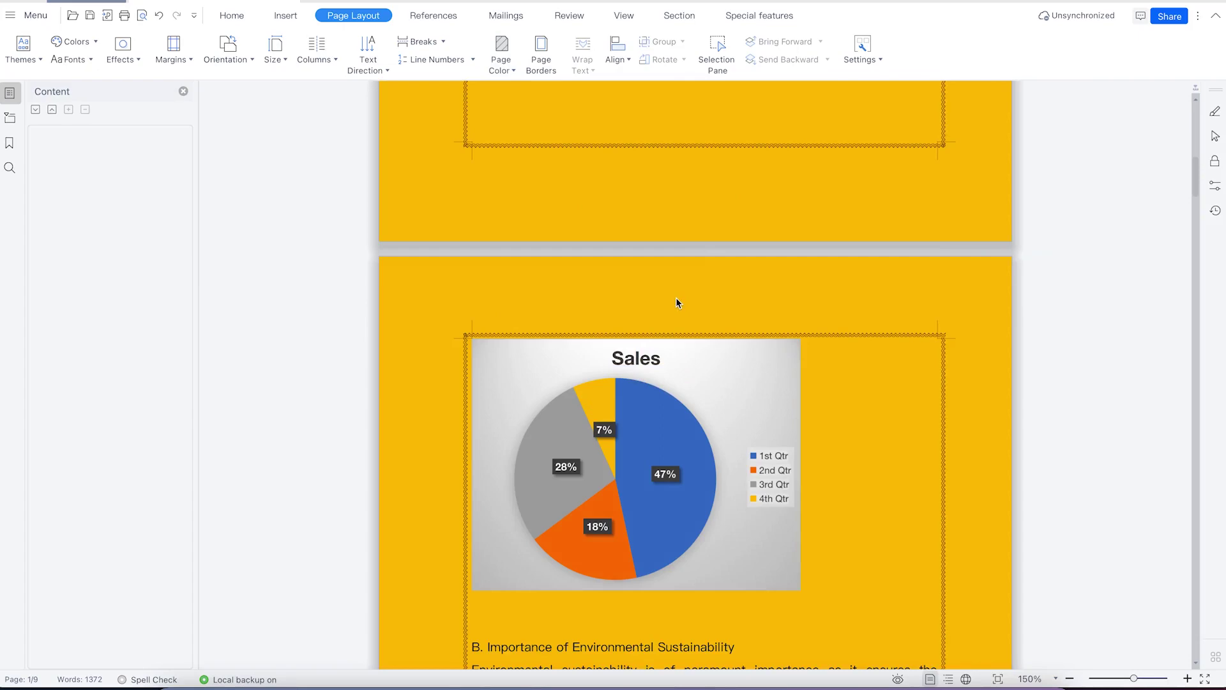
pyautogui.scroll(10, 860, 164)
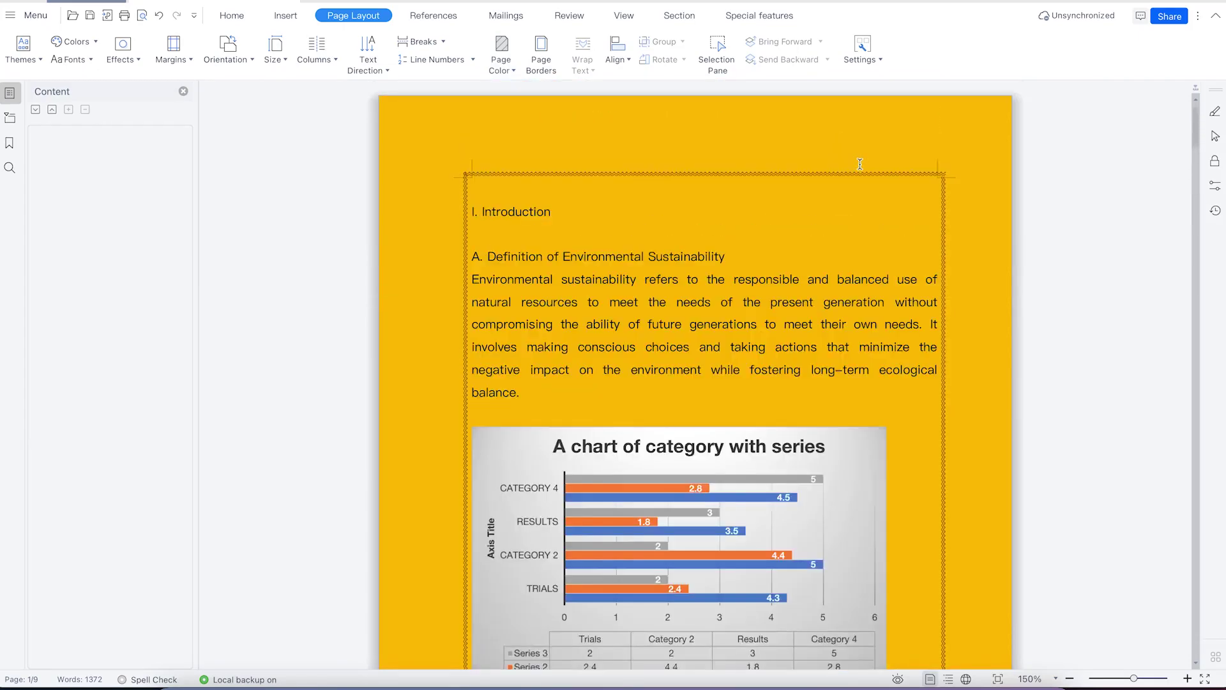
pyautogui.scroll(-12, 860, 165)
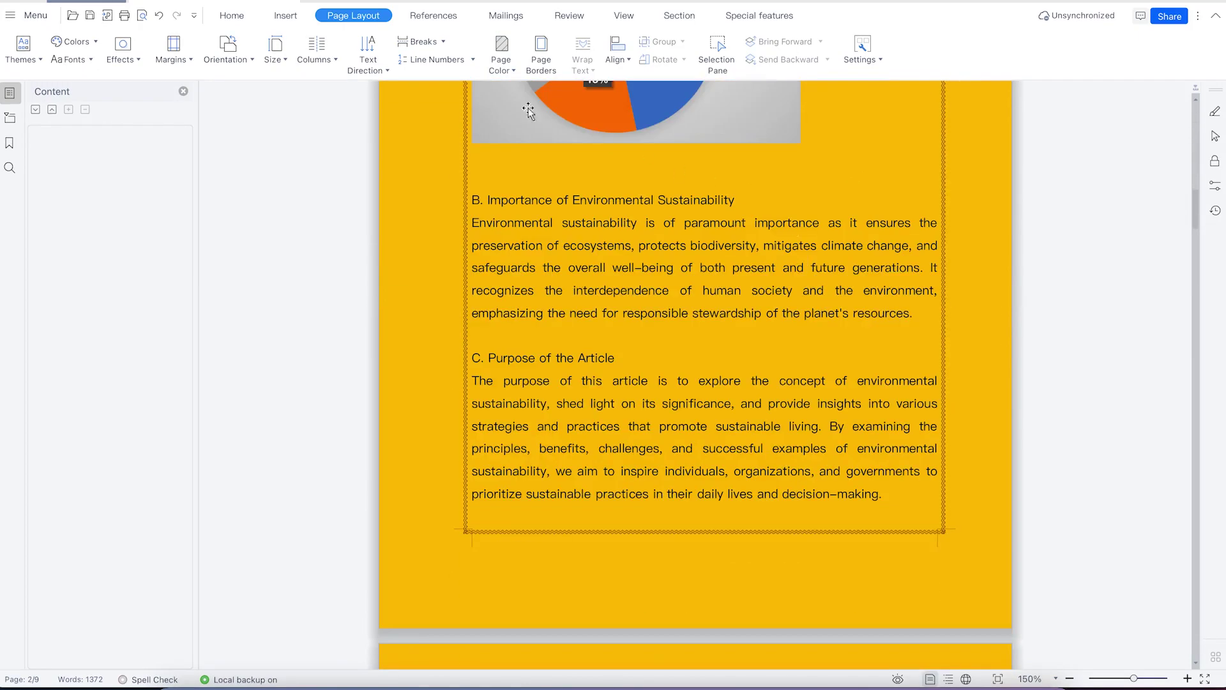
# Fill the page background with the EDG portrait PNG picture from the Downloads folder.
pyautogui.click(501, 52)
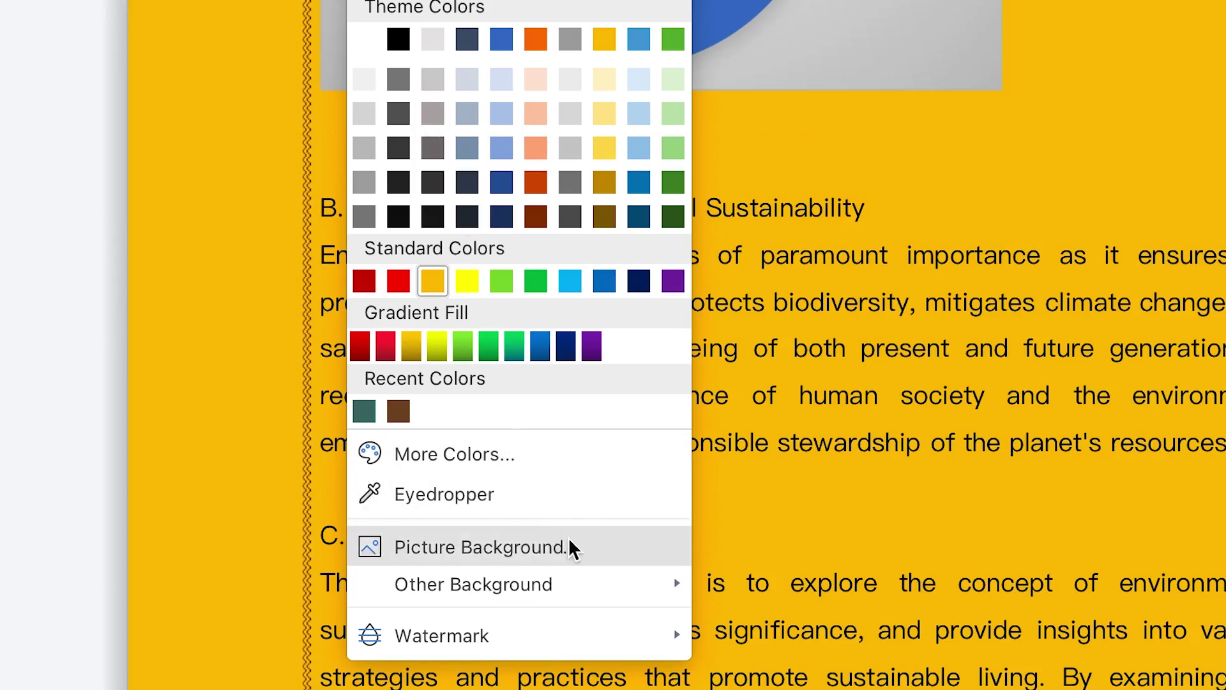
pyautogui.click(569, 544)
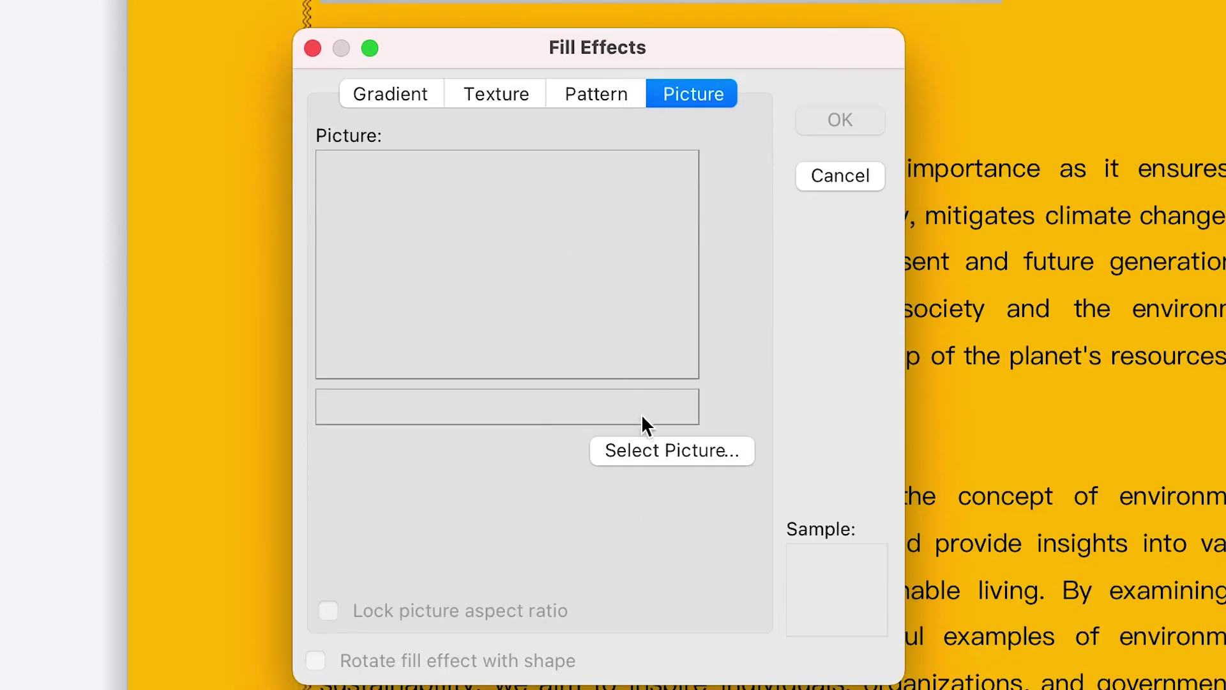
pyautogui.click(658, 453)
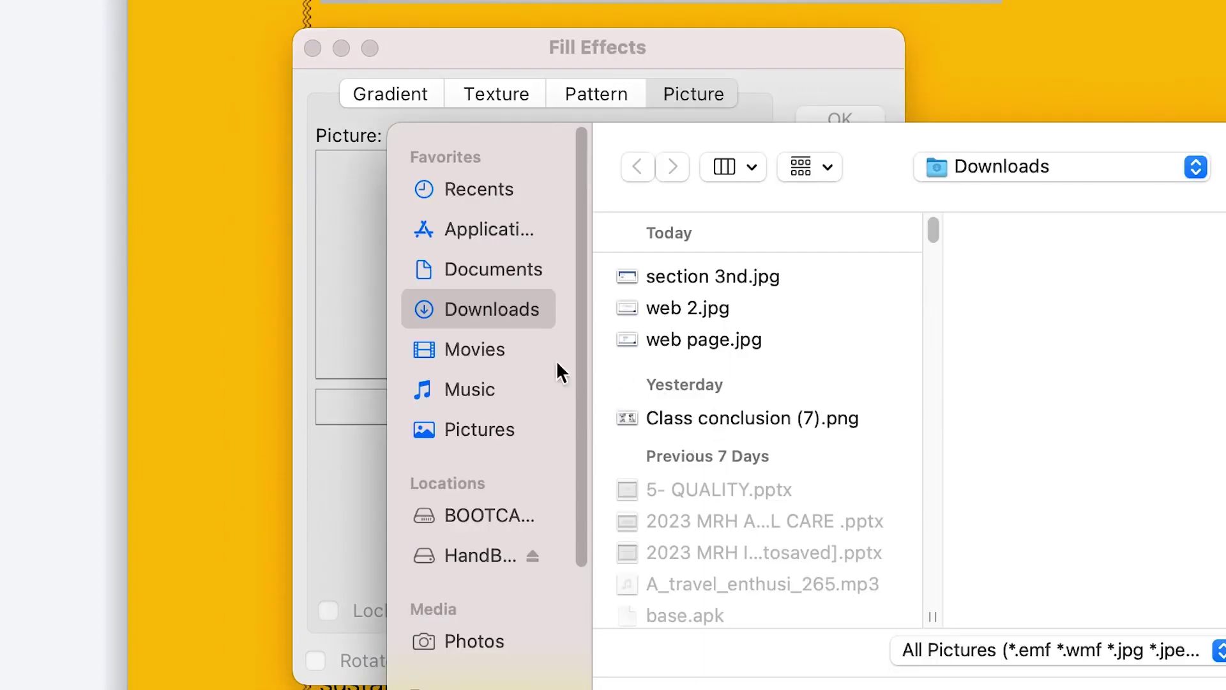
pyautogui.click(658, 339)
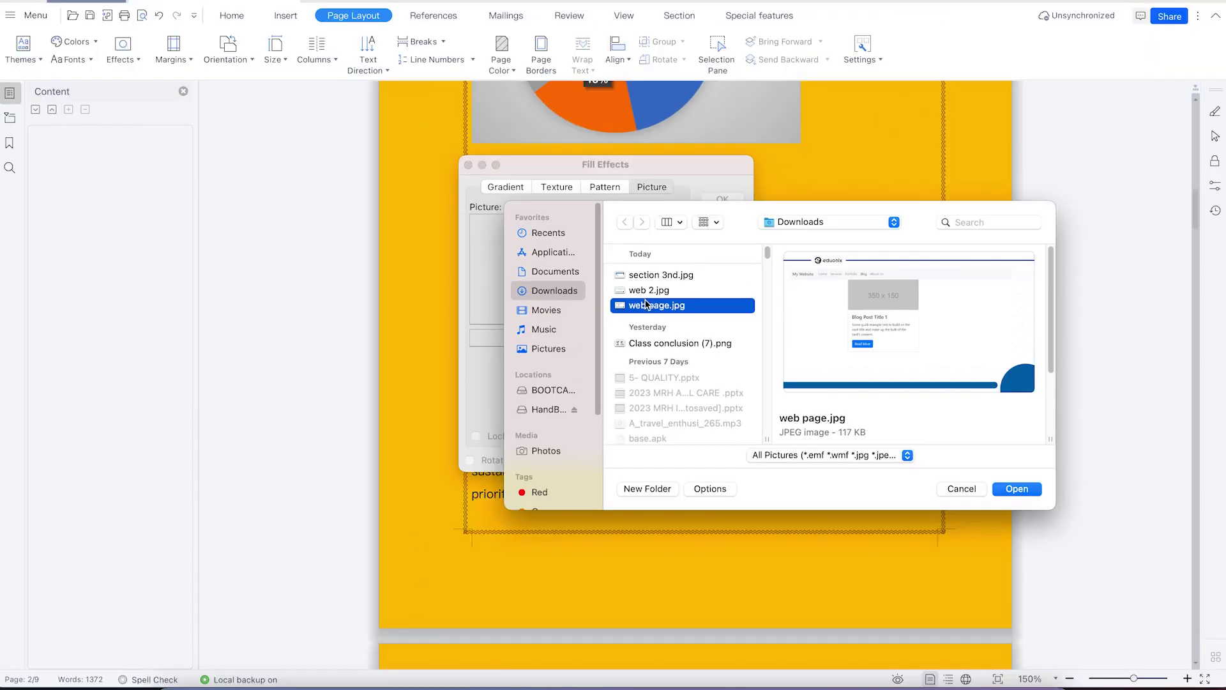
pyautogui.scroll(-5, 644, 332)
pyautogui.click(658, 373)
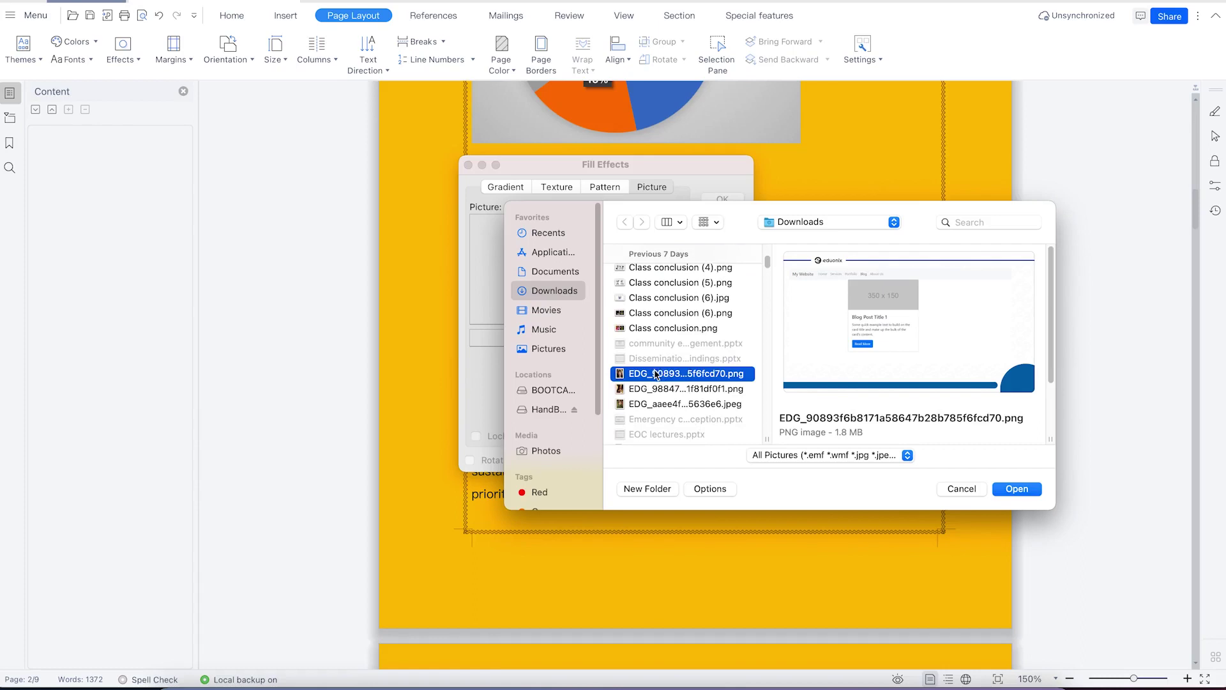
pyautogui.click(1033, 488)
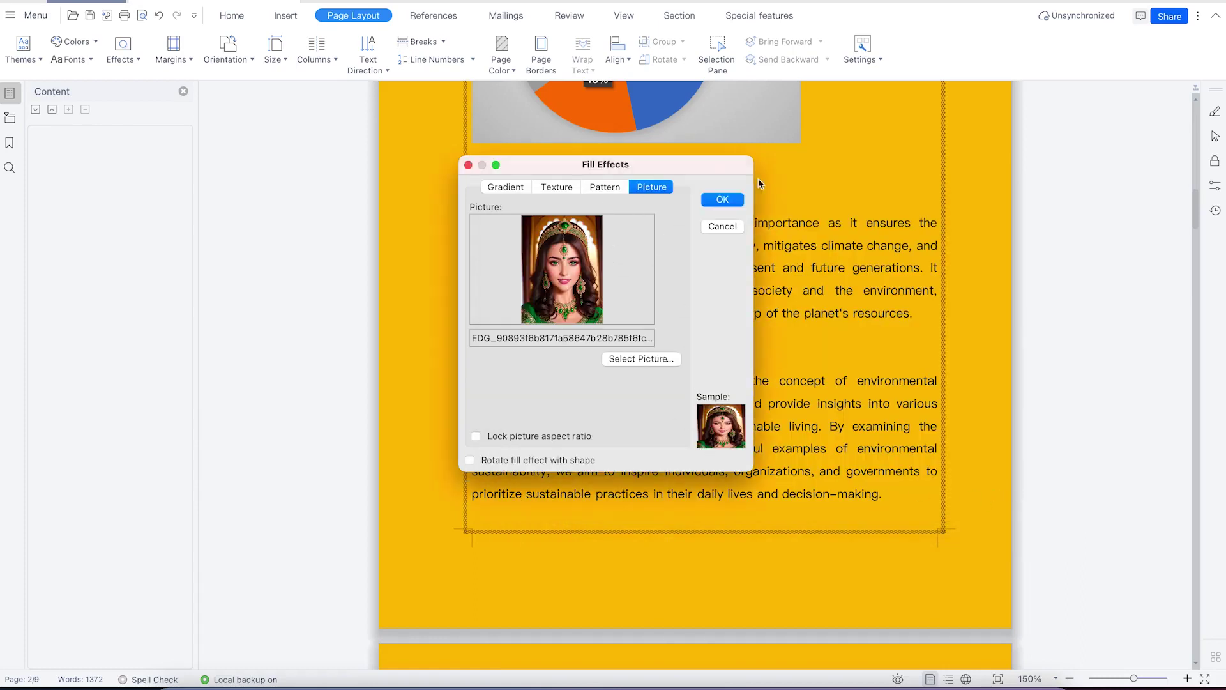
pyautogui.click(727, 201)
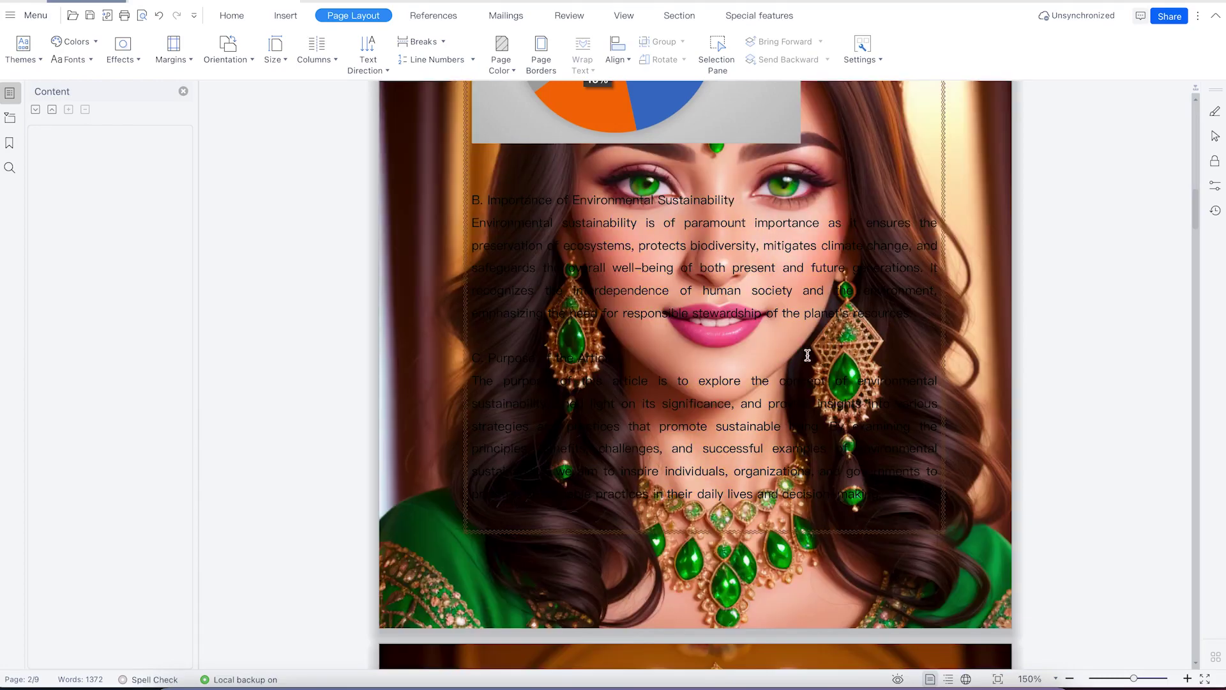
pyautogui.scroll(5, 807, 355)
# Apply the Colored Paper 3 texture as the page background through Other Background settings.
pyautogui.scroll(-10, 805, 351)
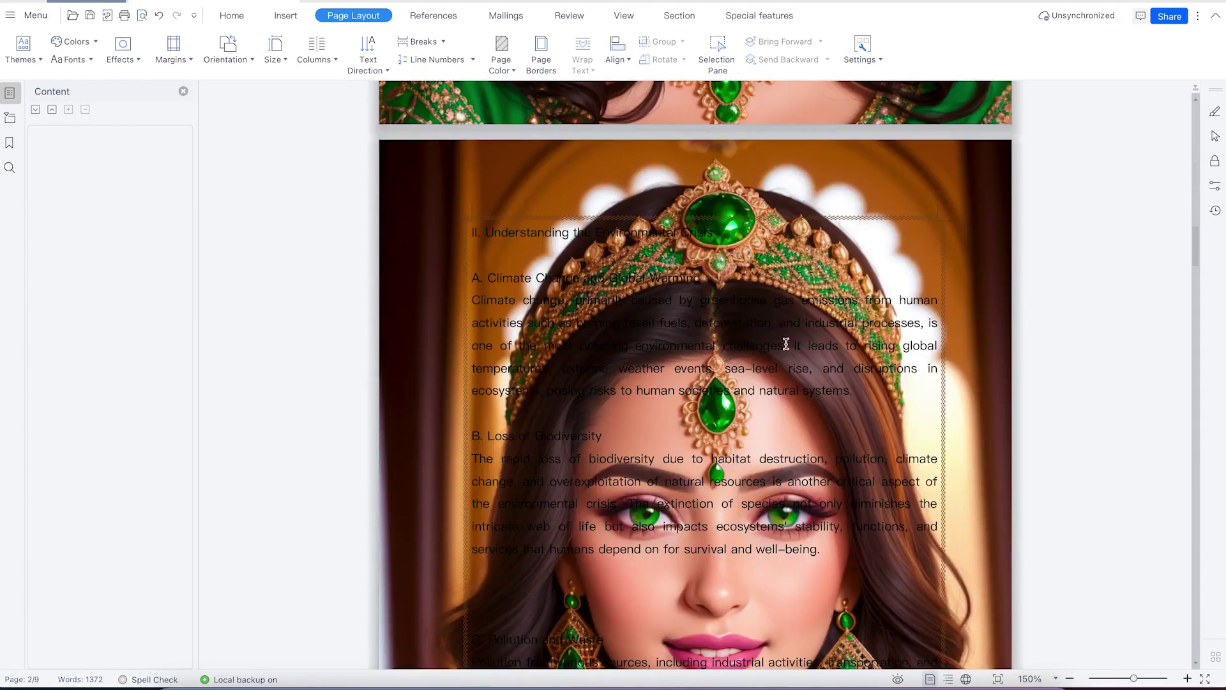
pyautogui.click(502, 61)
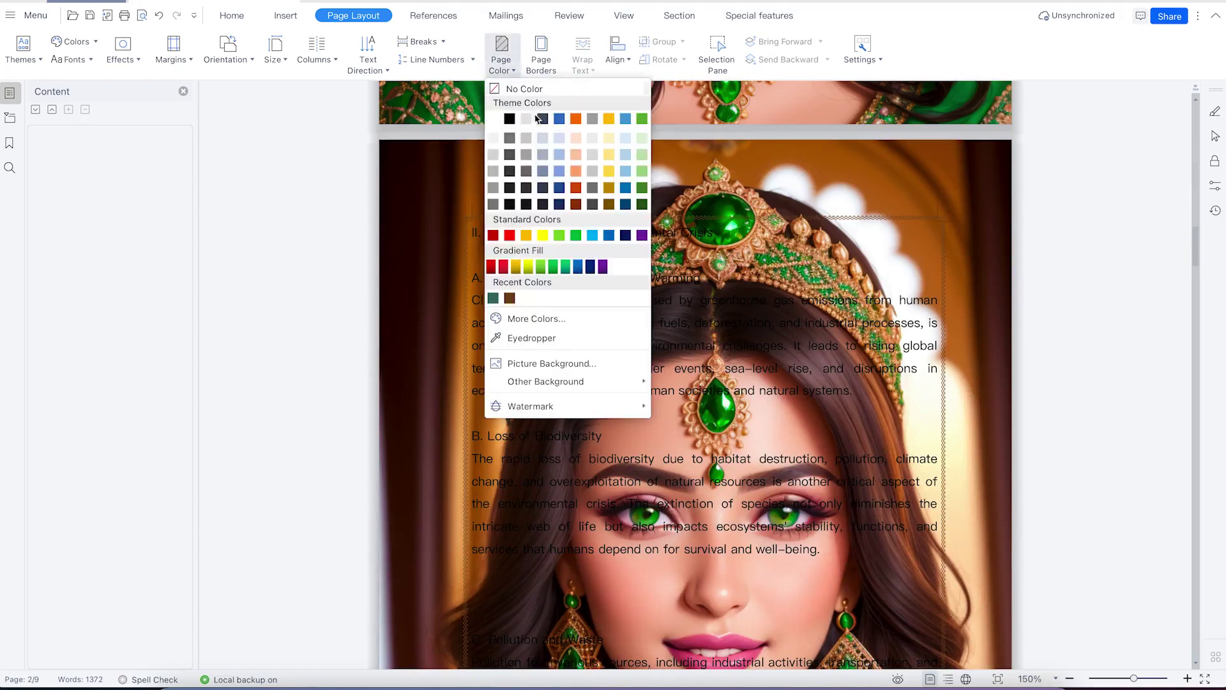
pyautogui.moveTo(582, 382)
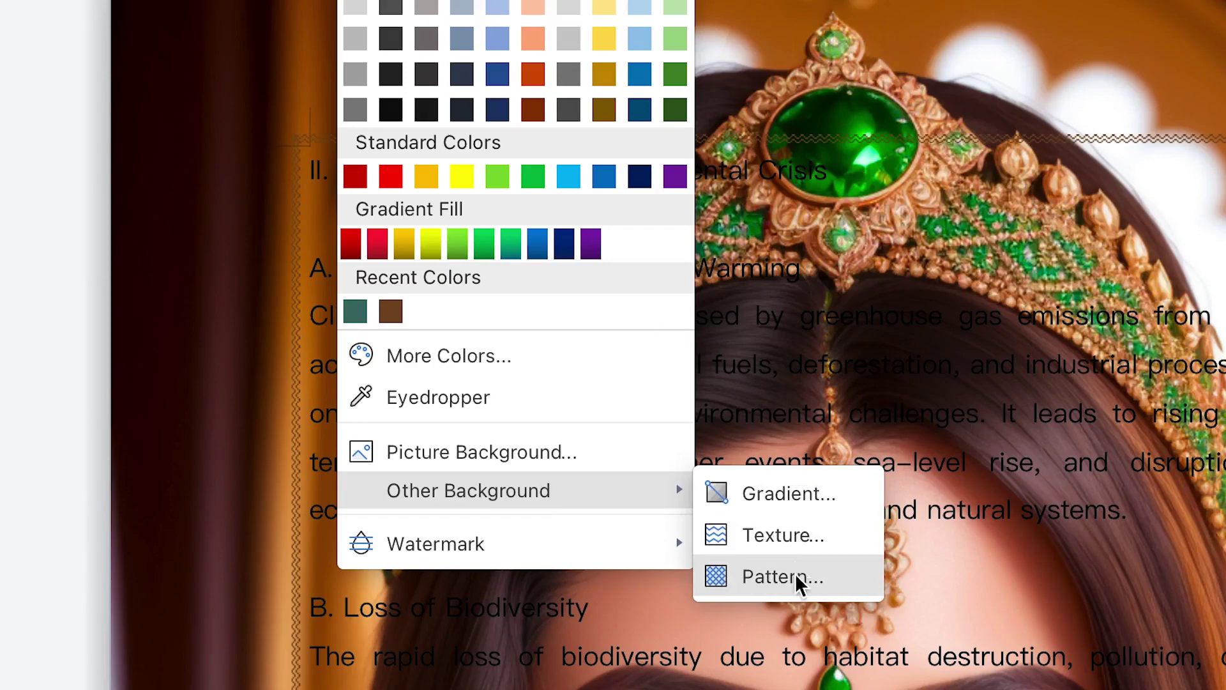
pyautogui.click(813, 496)
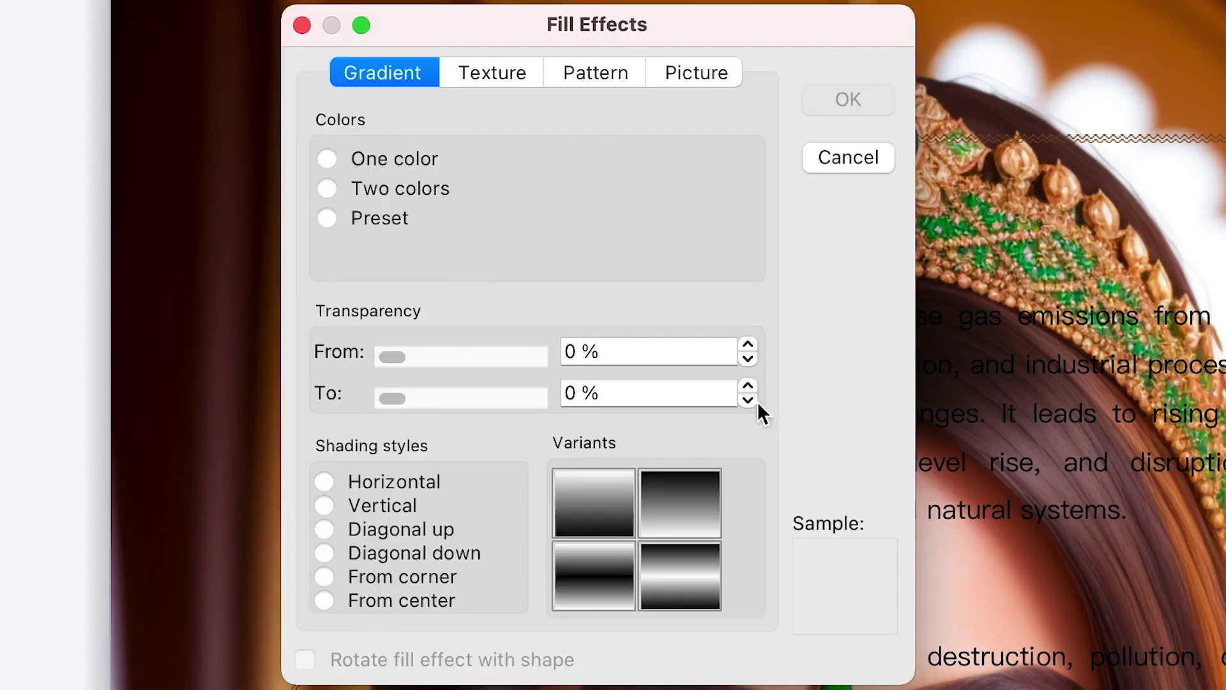
pyautogui.click(505, 73)
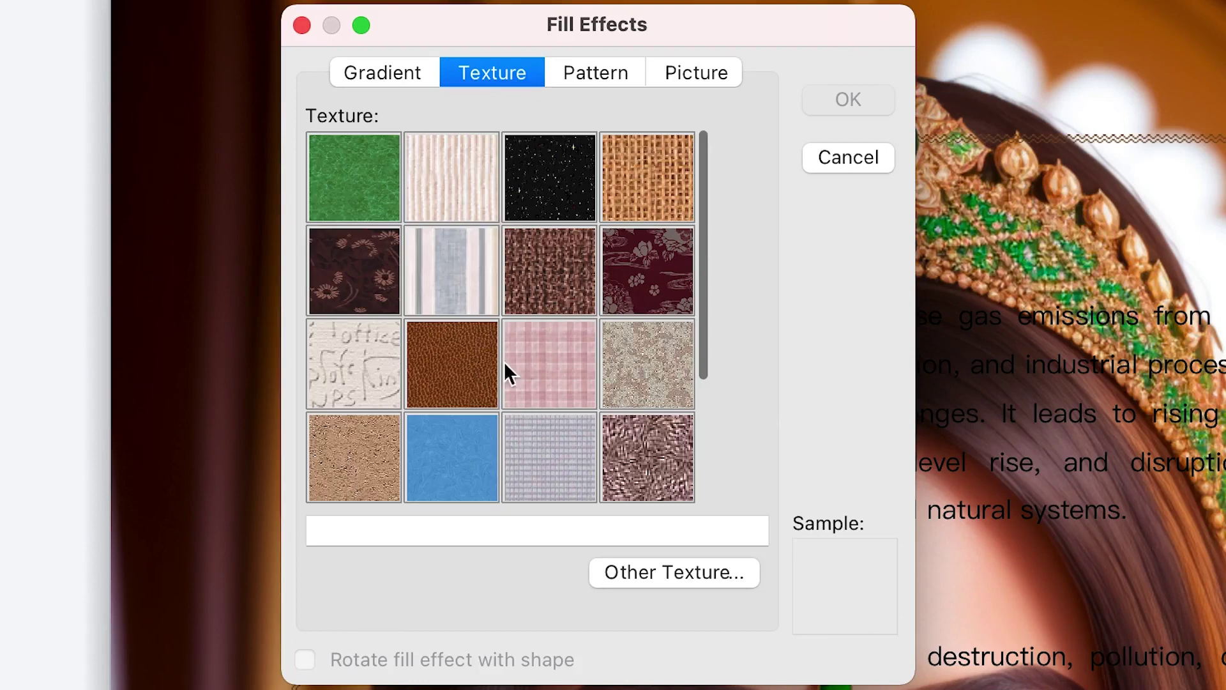
pyautogui.click(486, 179)
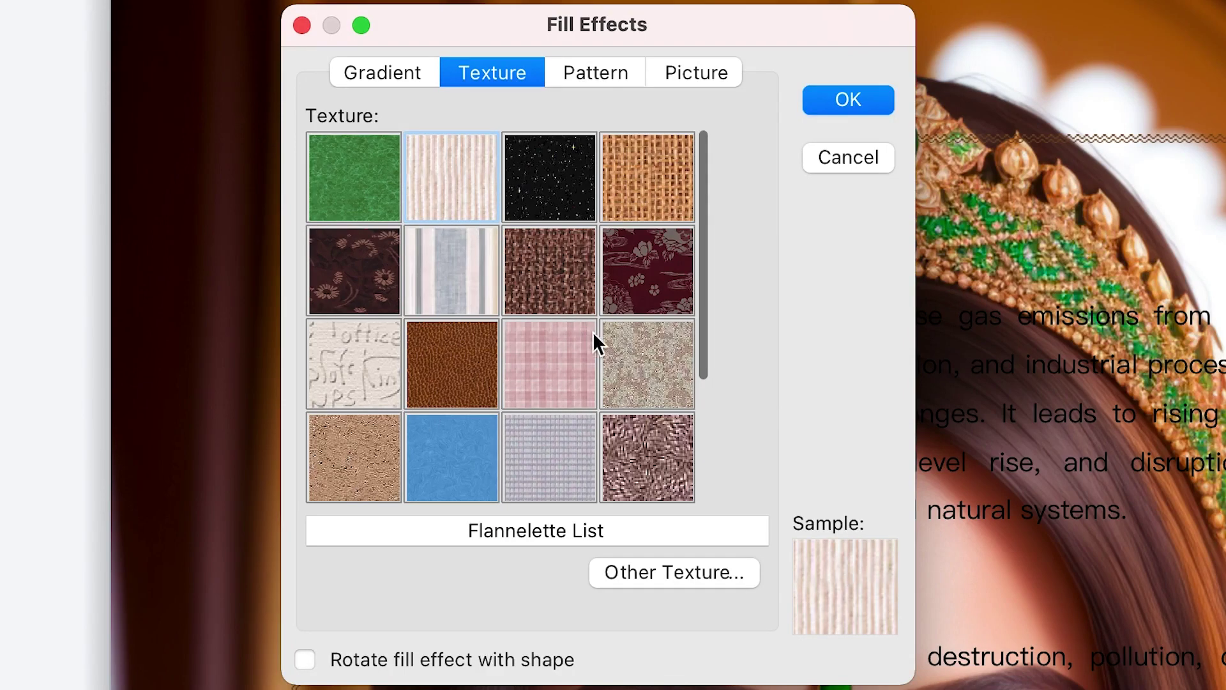
pyautogui.click(643, 386)
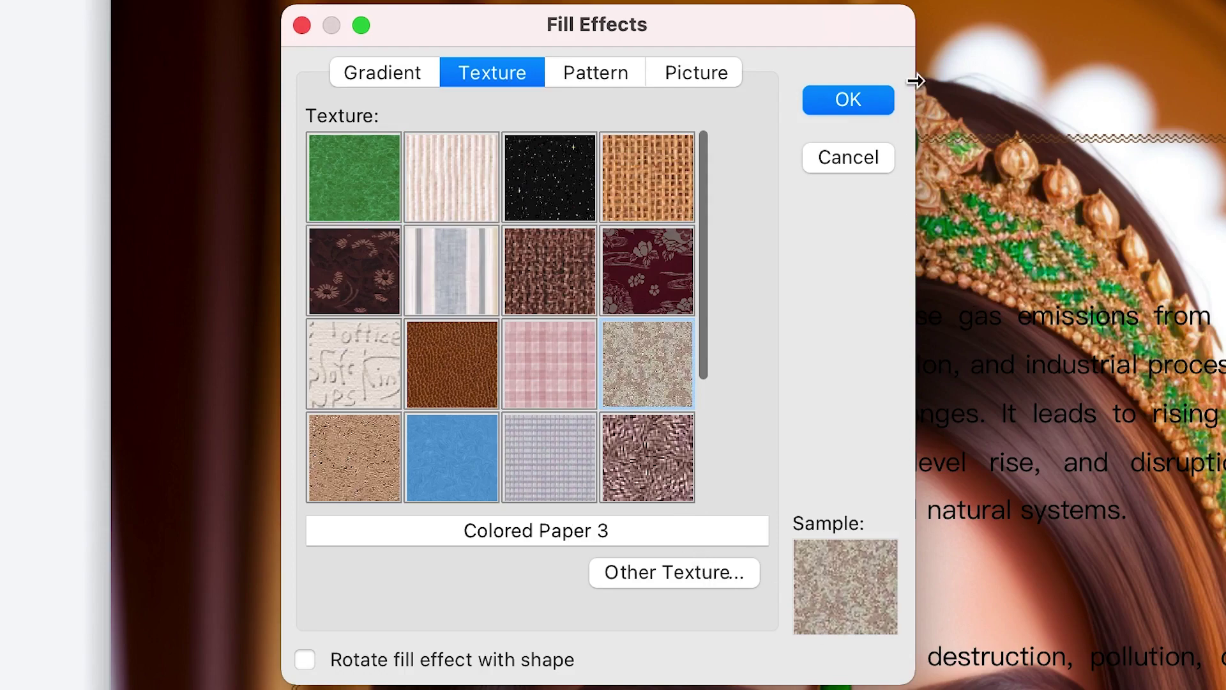
pyautogui.click(868, 98)
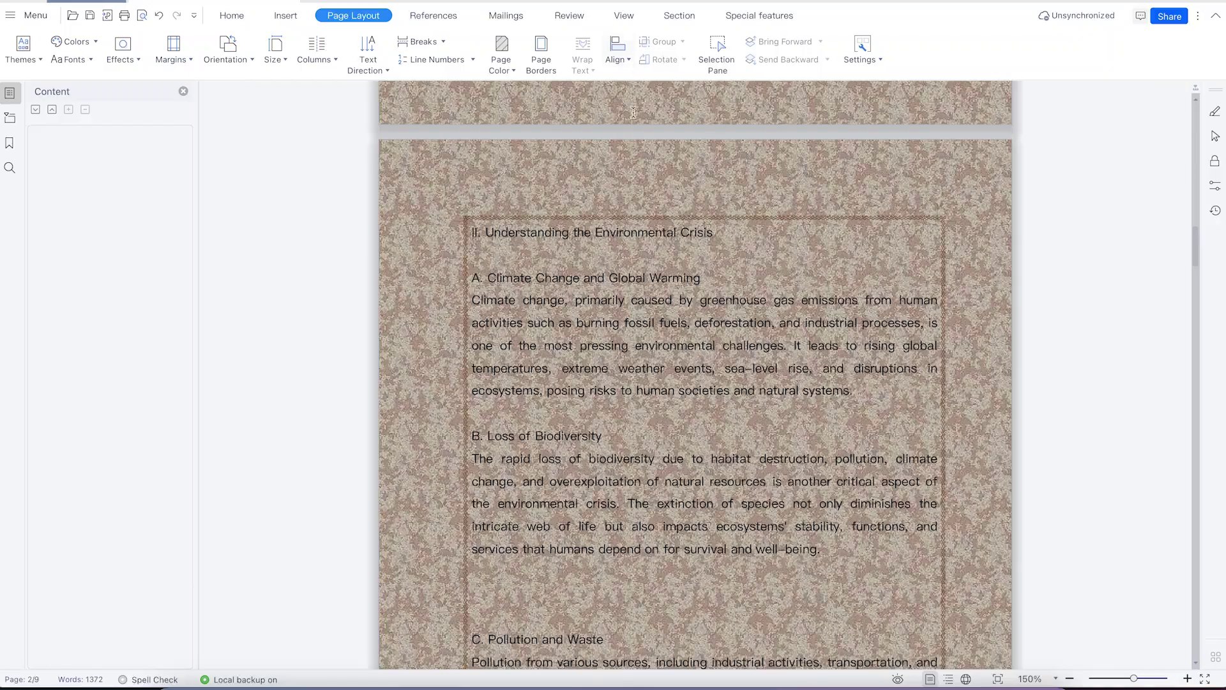
pyautogui.scroll(10, 642, 118)
pyautogui.scroll(-20, 647, 119)
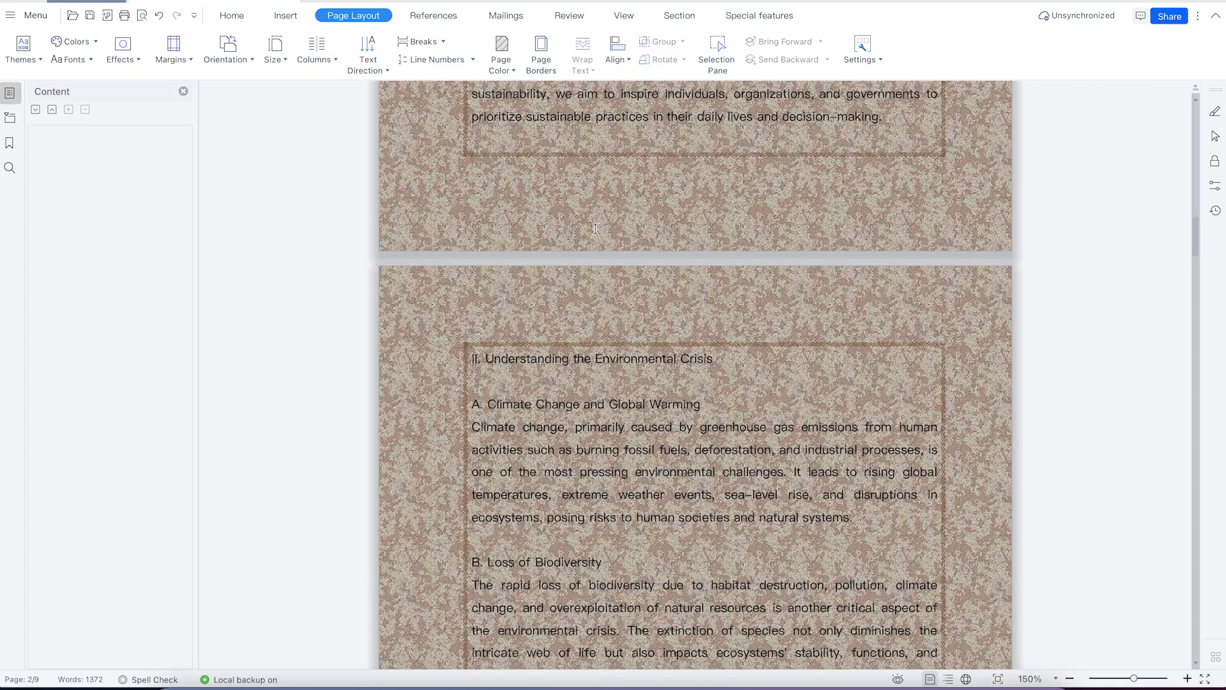
# Switch the page background texture to the striped Flannelette List and review the pages.
pyautogui.click(501, 61)
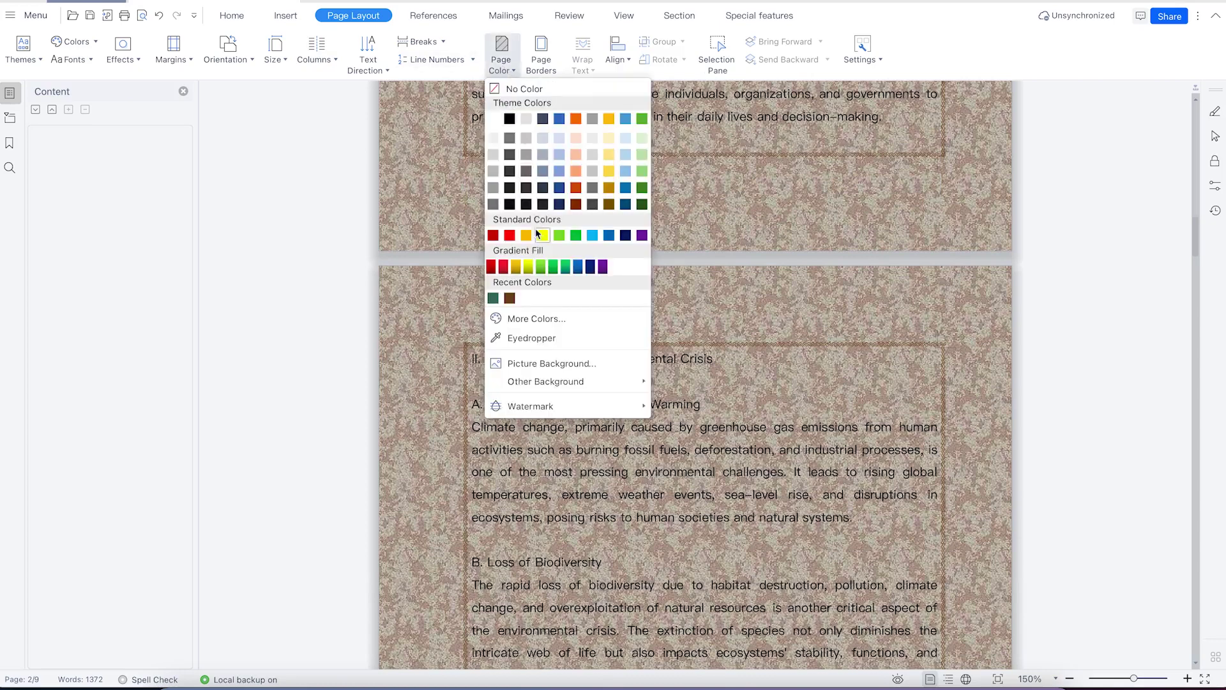
pyautogui.moveTo(554, 388)
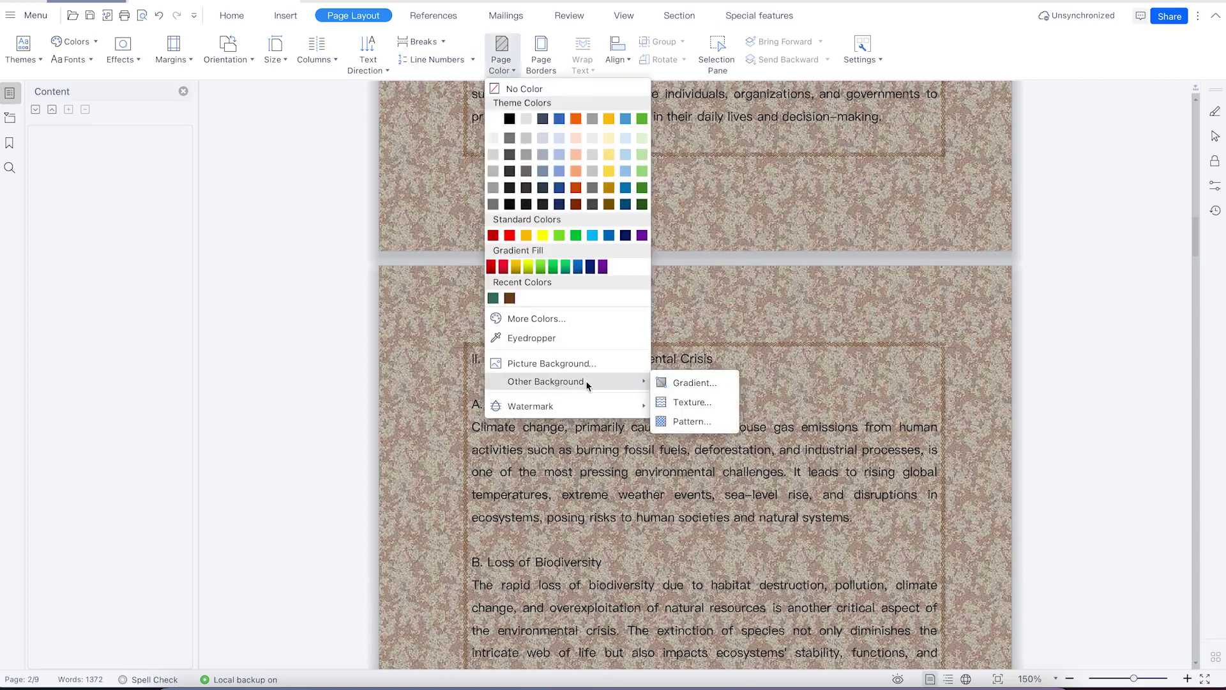
pyautogui.click(687, 401)
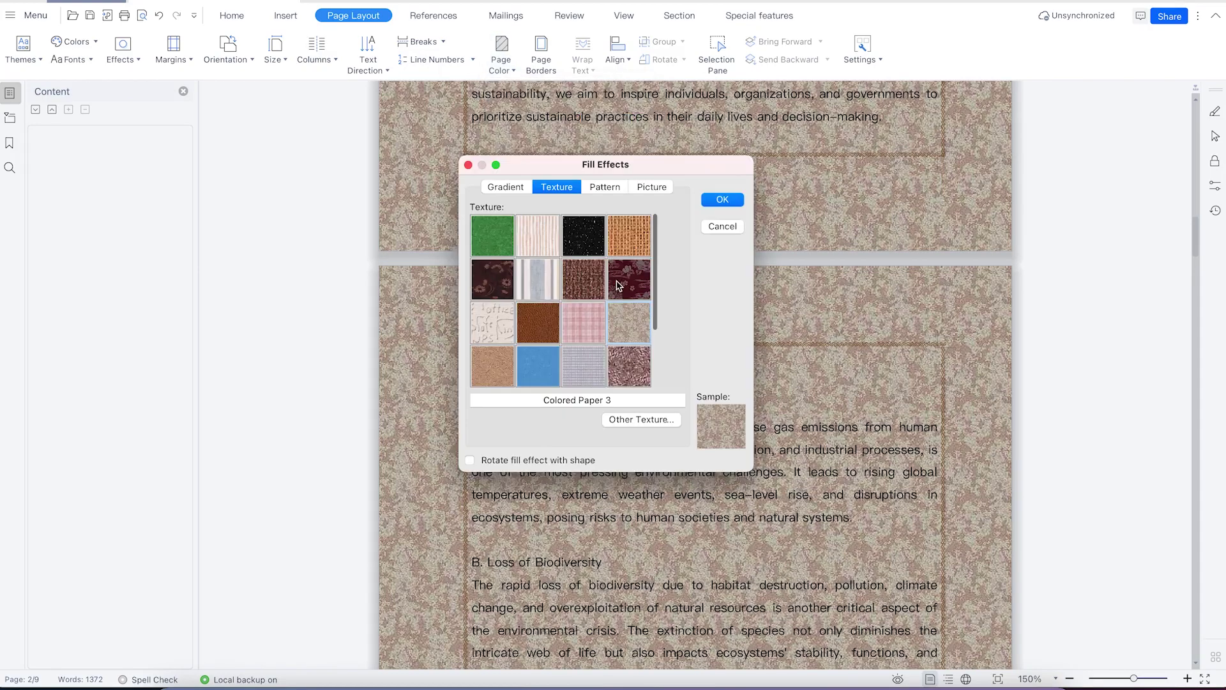
pyautogui.click(541, 226)
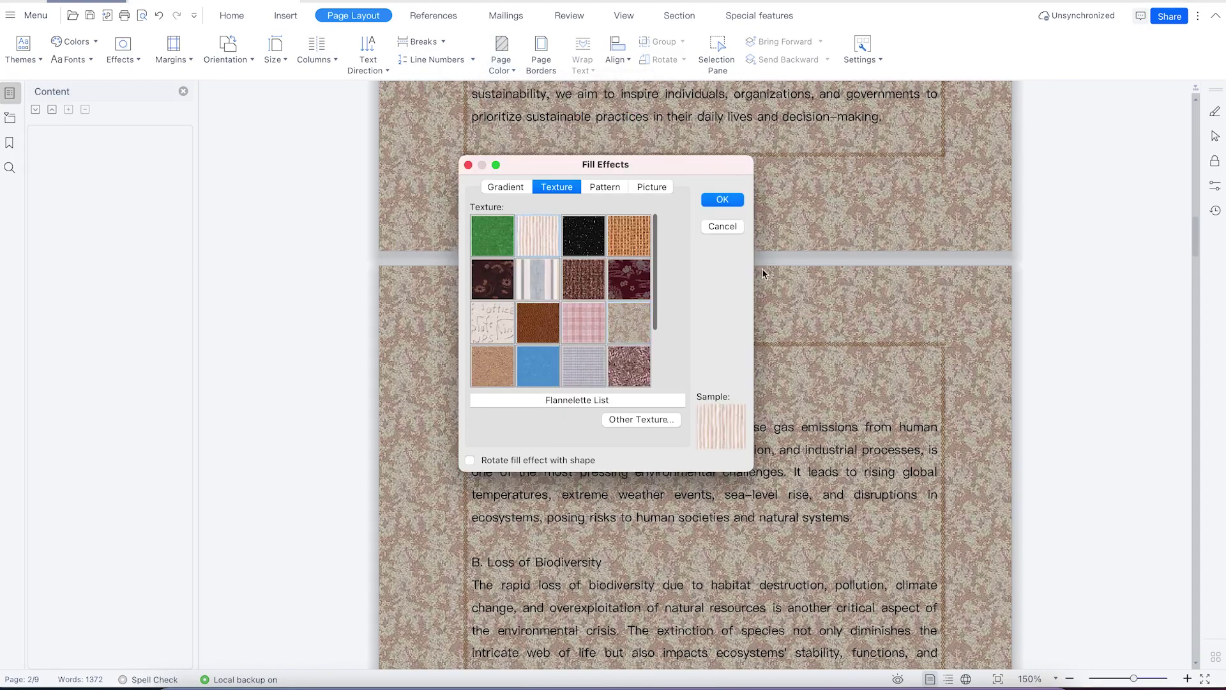
pyautogui.click(725, 200)
pyautogui.scroll(-15, 761, 340)
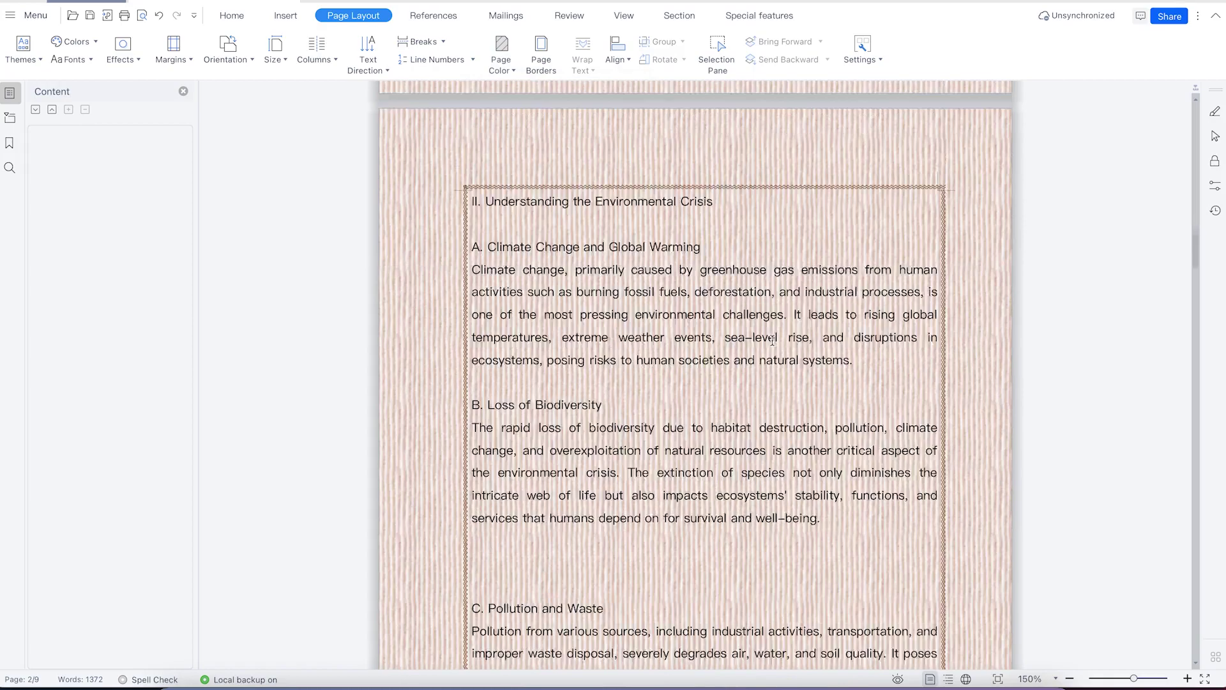
pyautogui.scroll(11, 771, 305)
pyautogui.scroll(10, 771, 304)
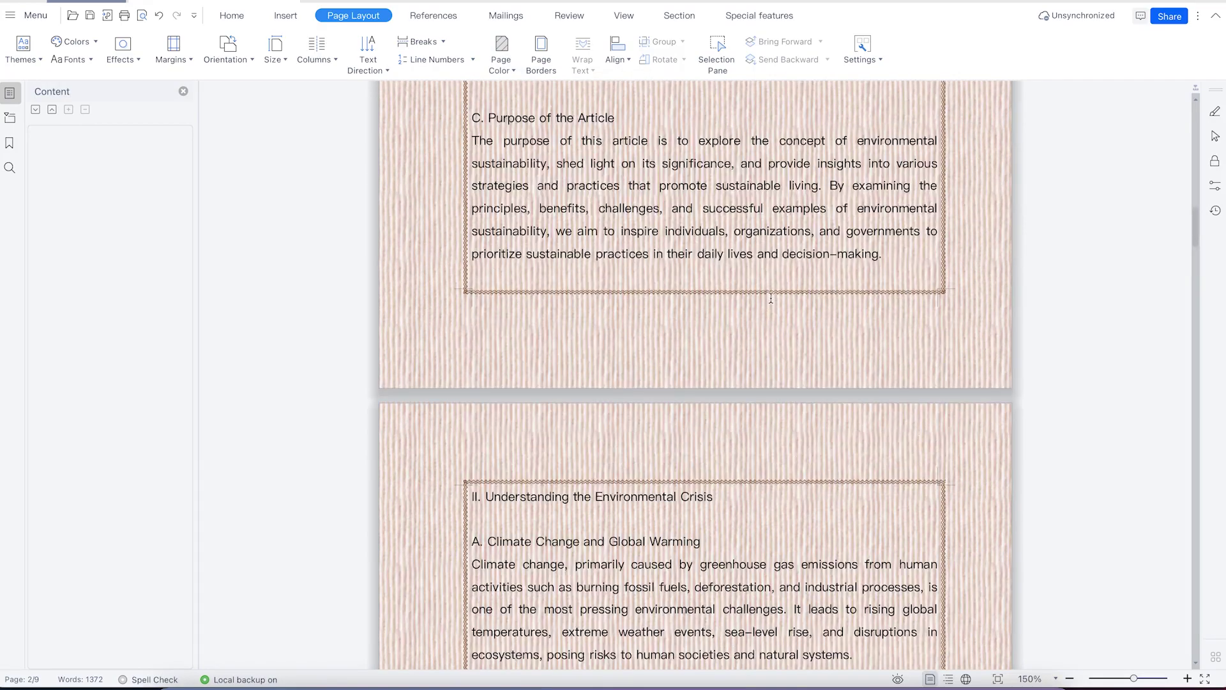
pyautogui.scroll(3, 763, 276)
pyautogui.scroll(-15, 763, 276)
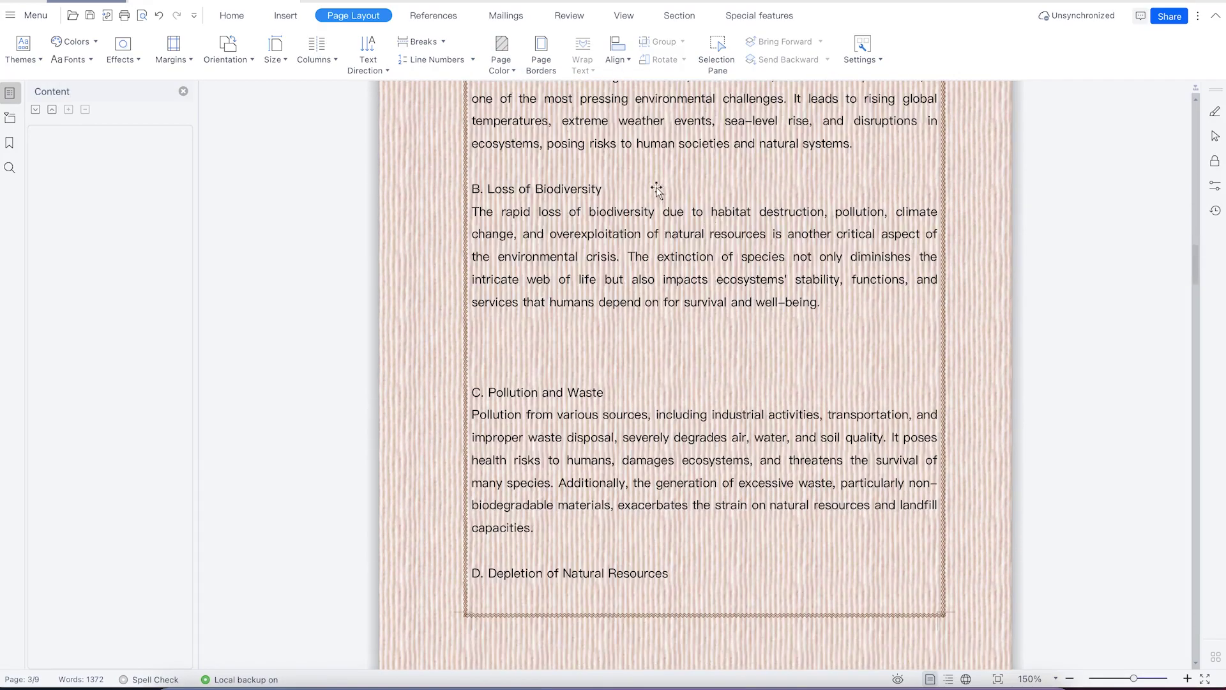
pyautogui.scroll(16, 640, 224)
pyautogui.scroll(12, 638, 217)
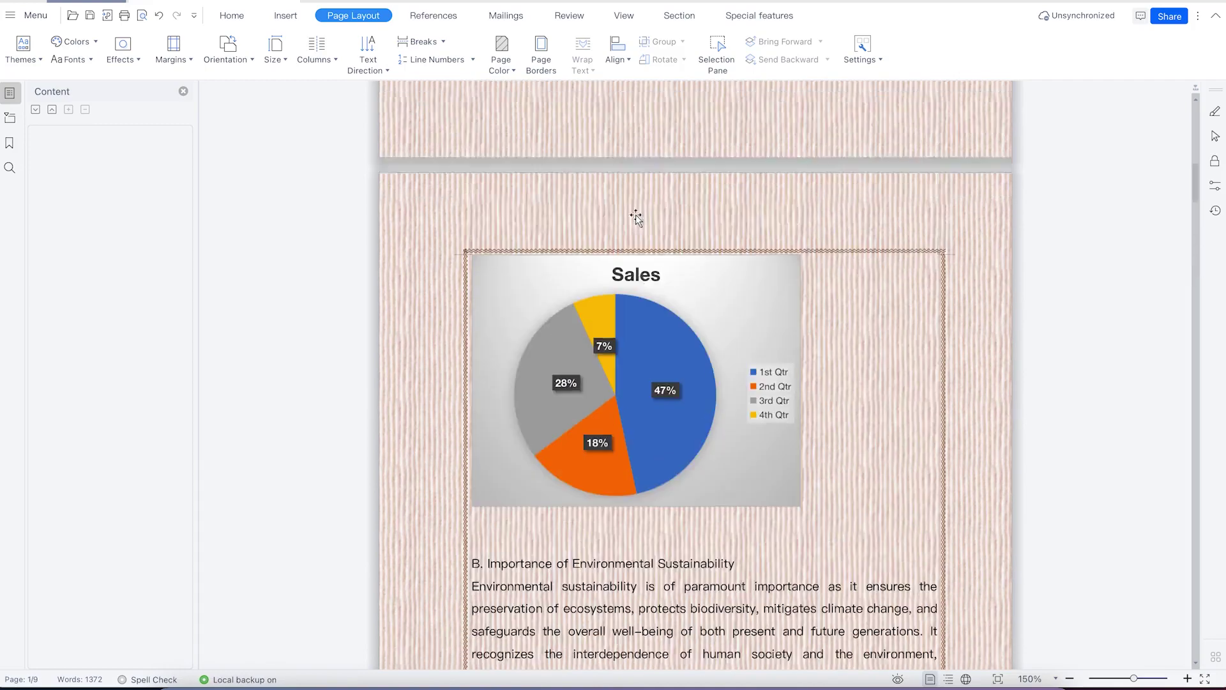
# Set Page Color to No Color and return to the introduction paragraph.
pyautogui.click(508, 74)
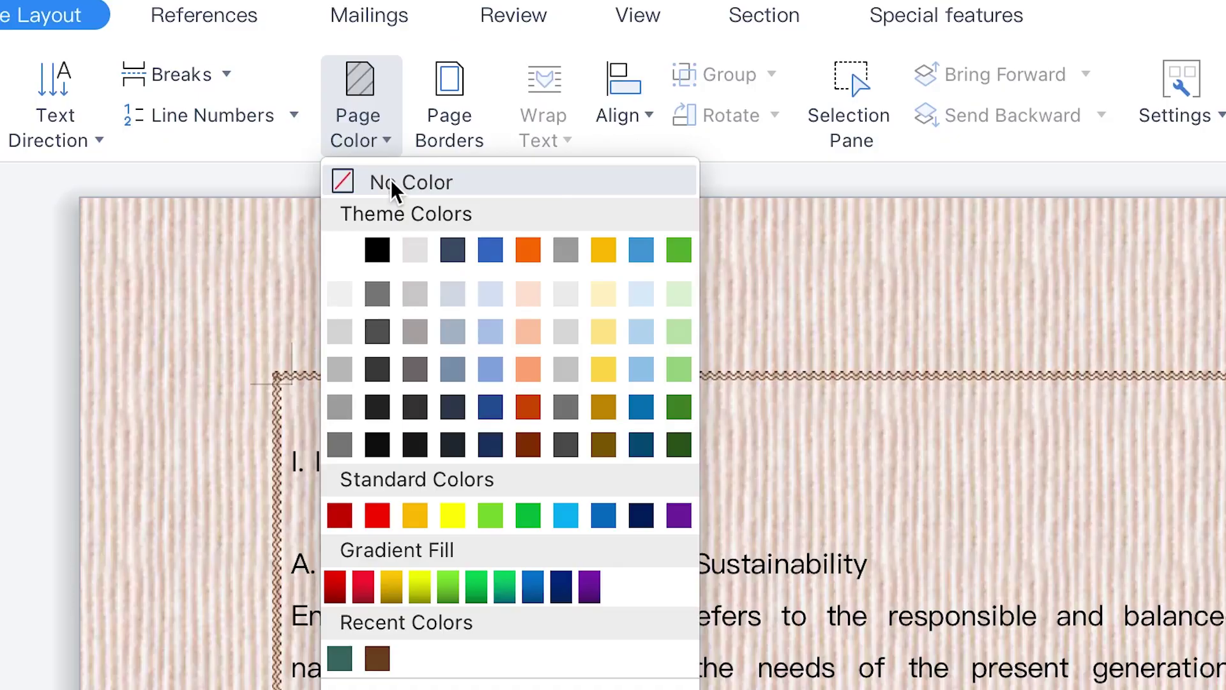
pyautogui.click(516, 89)
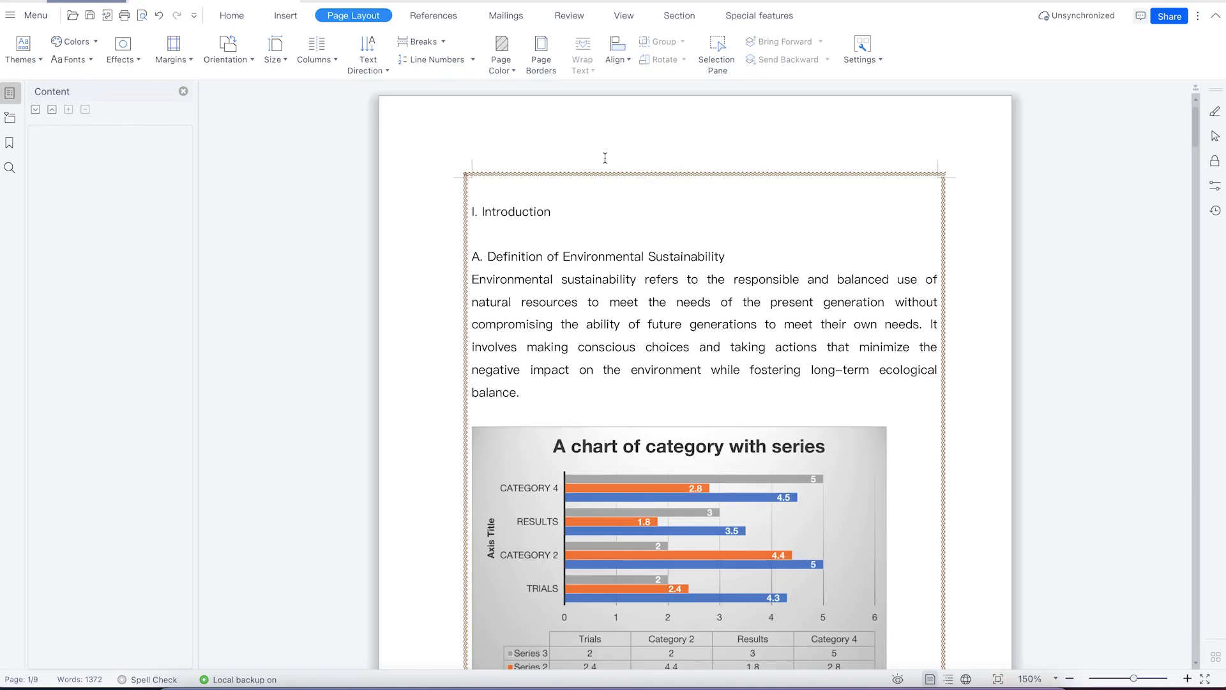
pyautogui.click(745, 323)
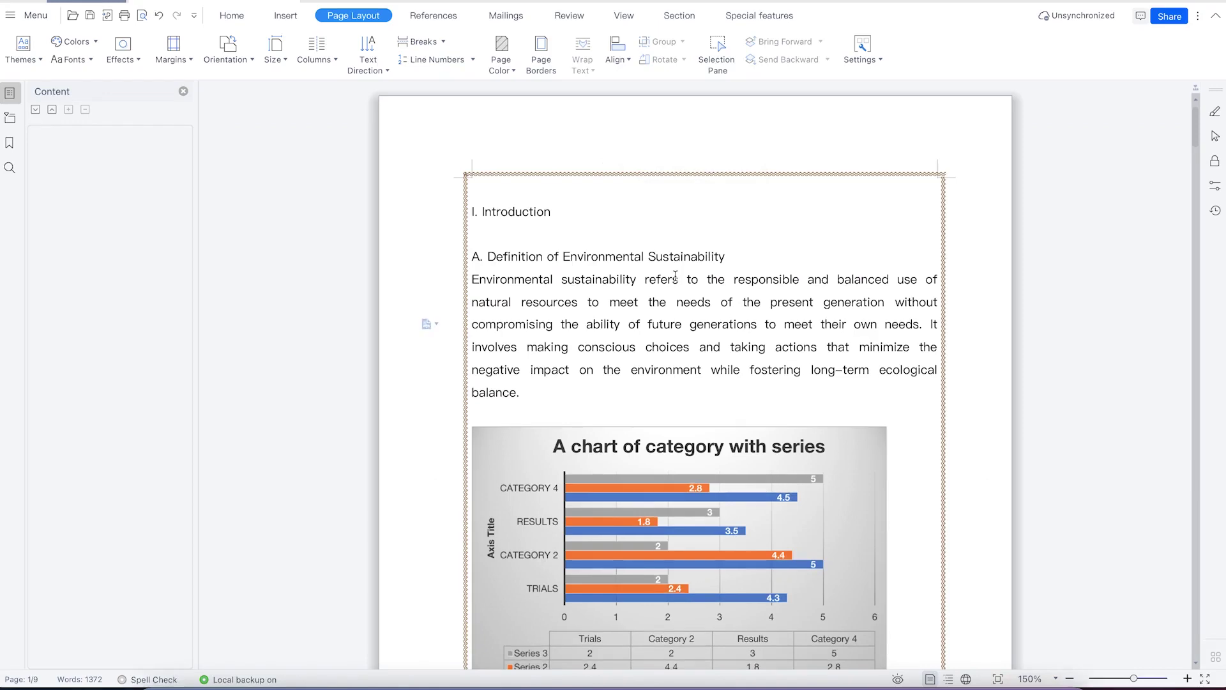